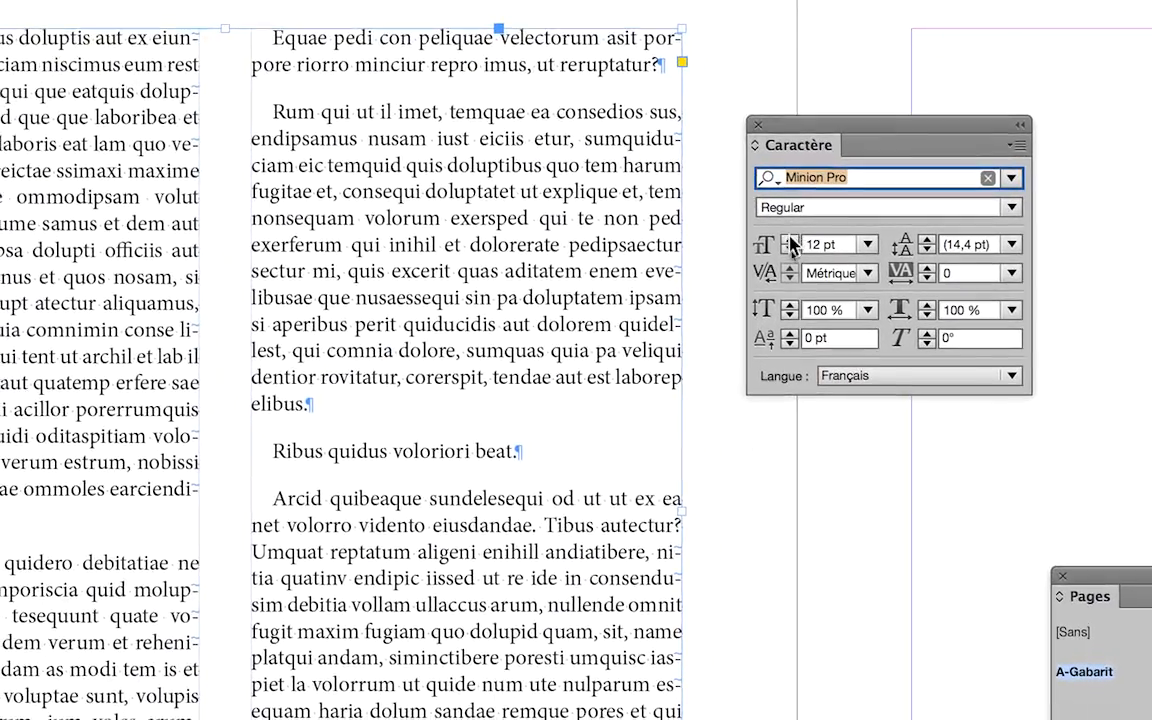
# Set the selected text frame's font size to 14 pt and its font to Adobe Garamond Pro
pyautogui.click(791, 312)
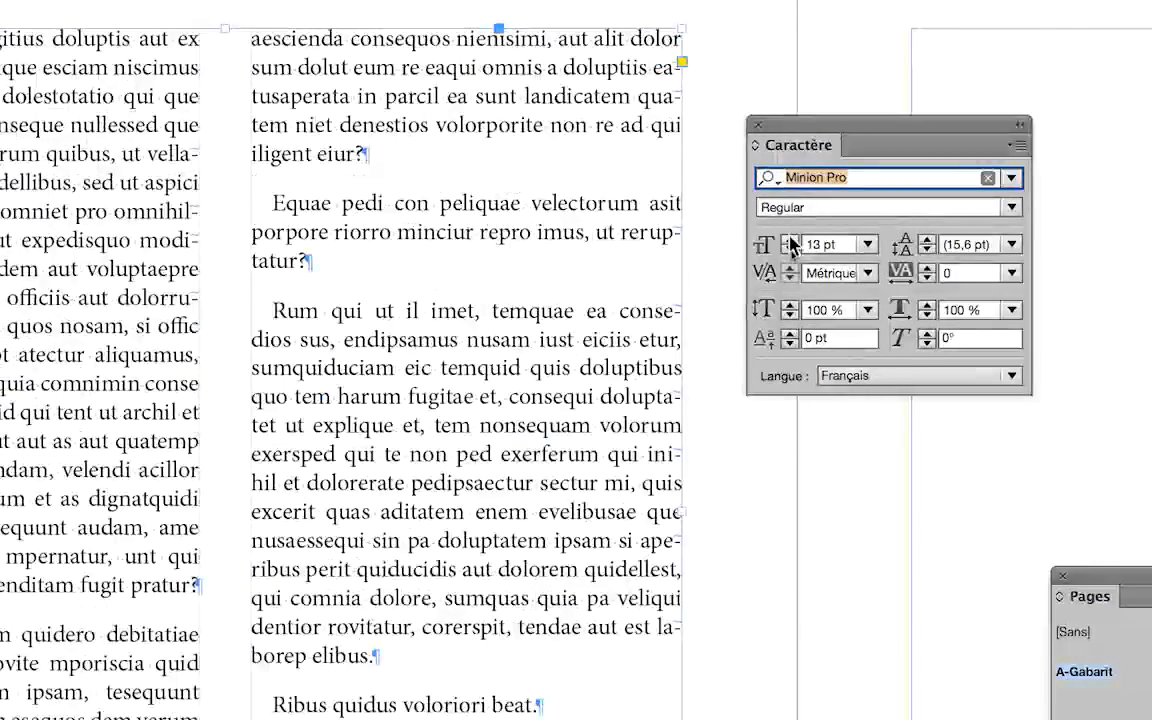
pyautogui.click(790, 243)
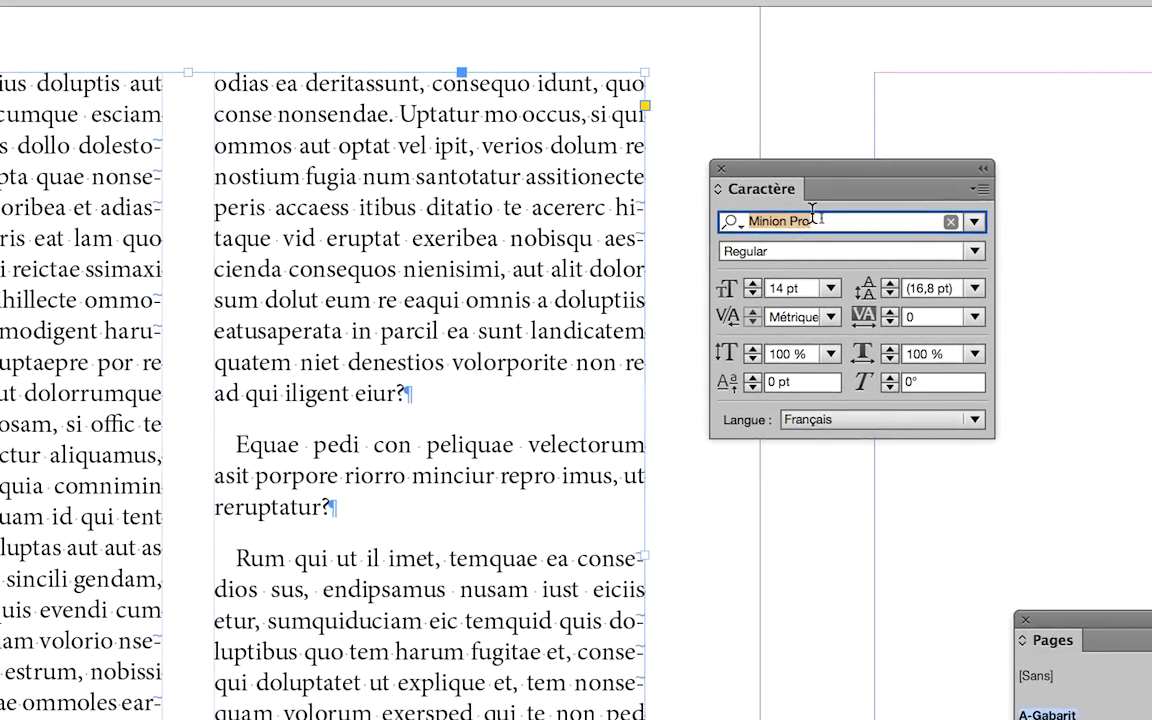
pyautogui.click(851, 177)
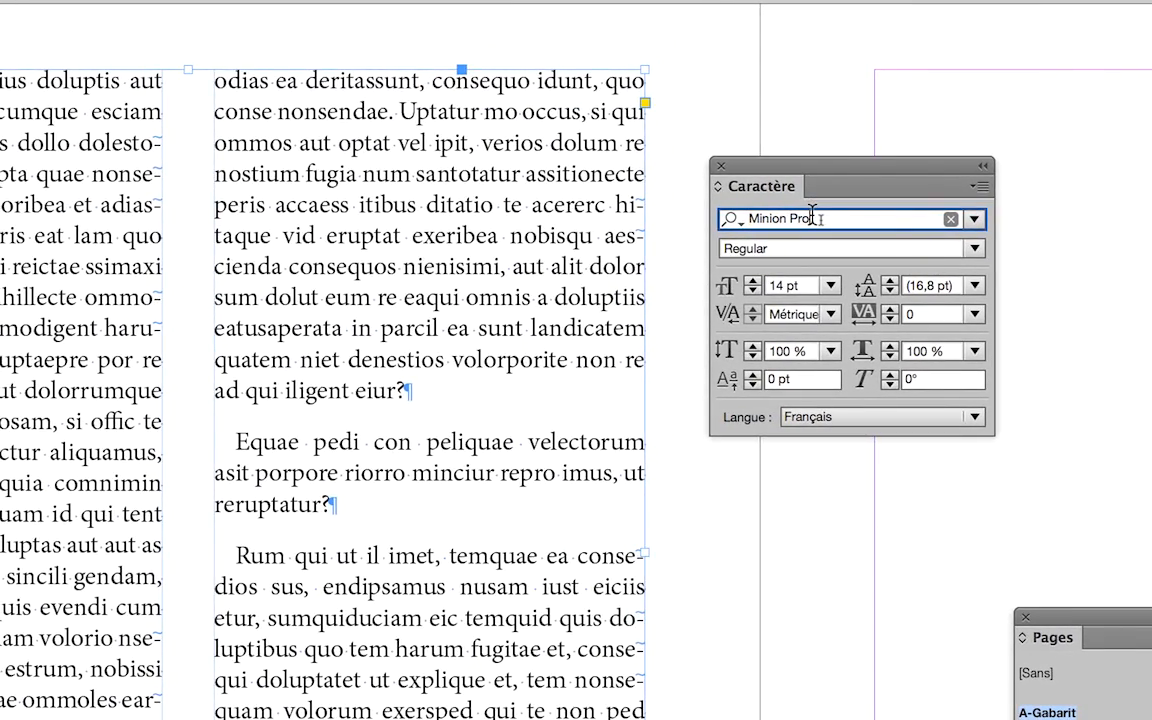
pyautogui.moveTo(813, 218); pyautogui.dragTo(730, 218)
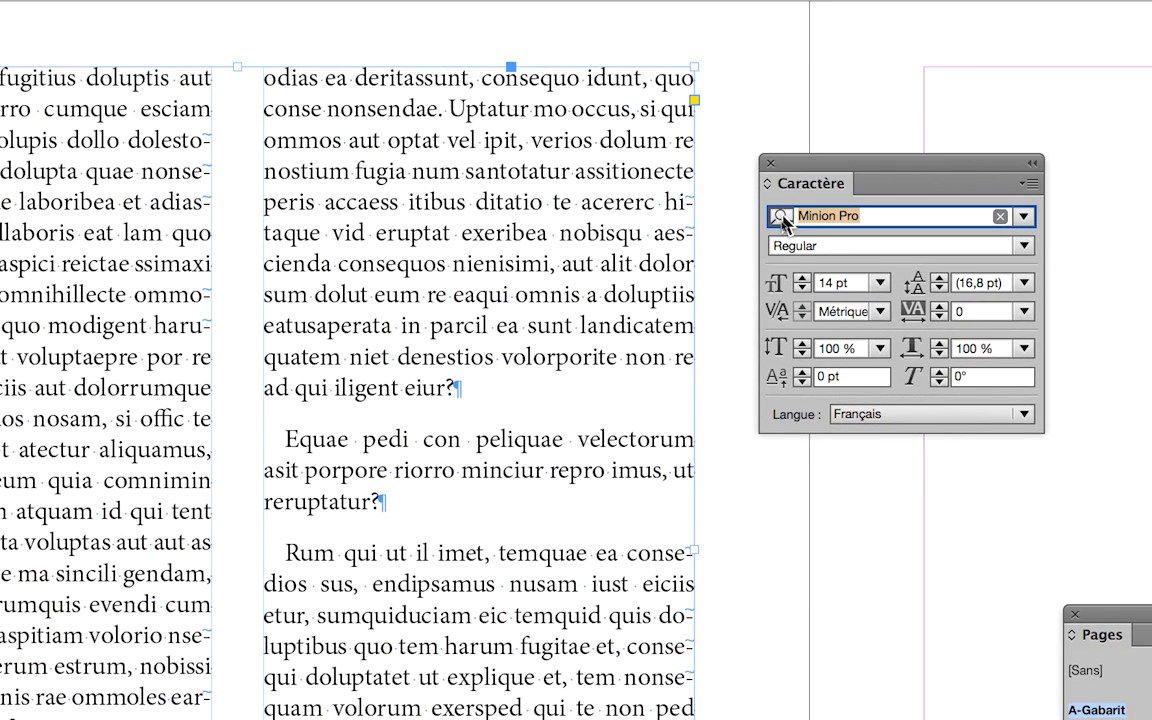
pyautogui.write('ado')
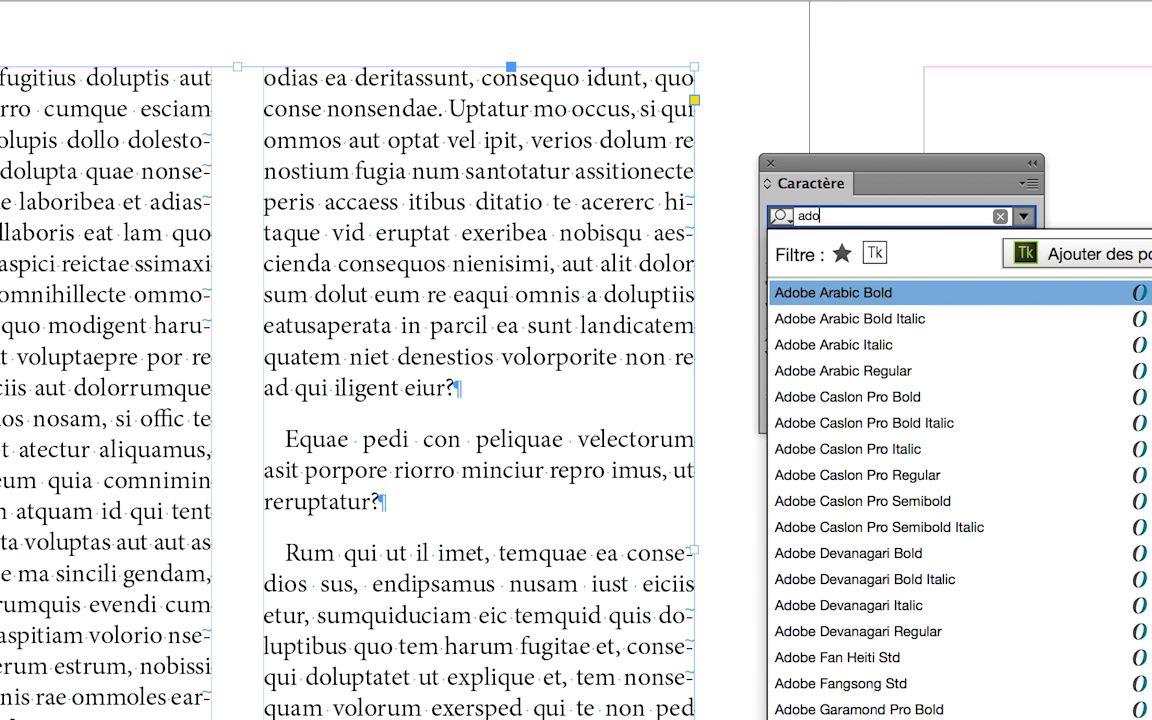
pyautogui.write('be garamond')
pyautogui.press('Return')
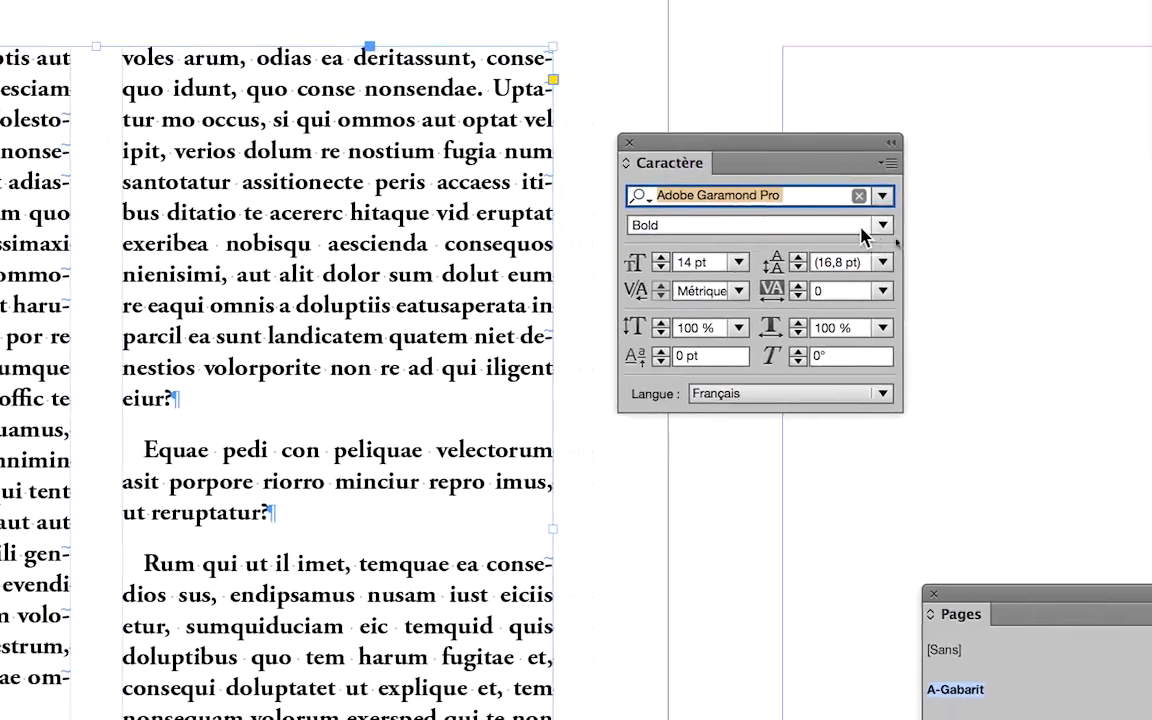
# Set the text's font style to Regular and its size to 15 pt
pyautogui.click(1024, 245)
pyautogui.click(860, 243)
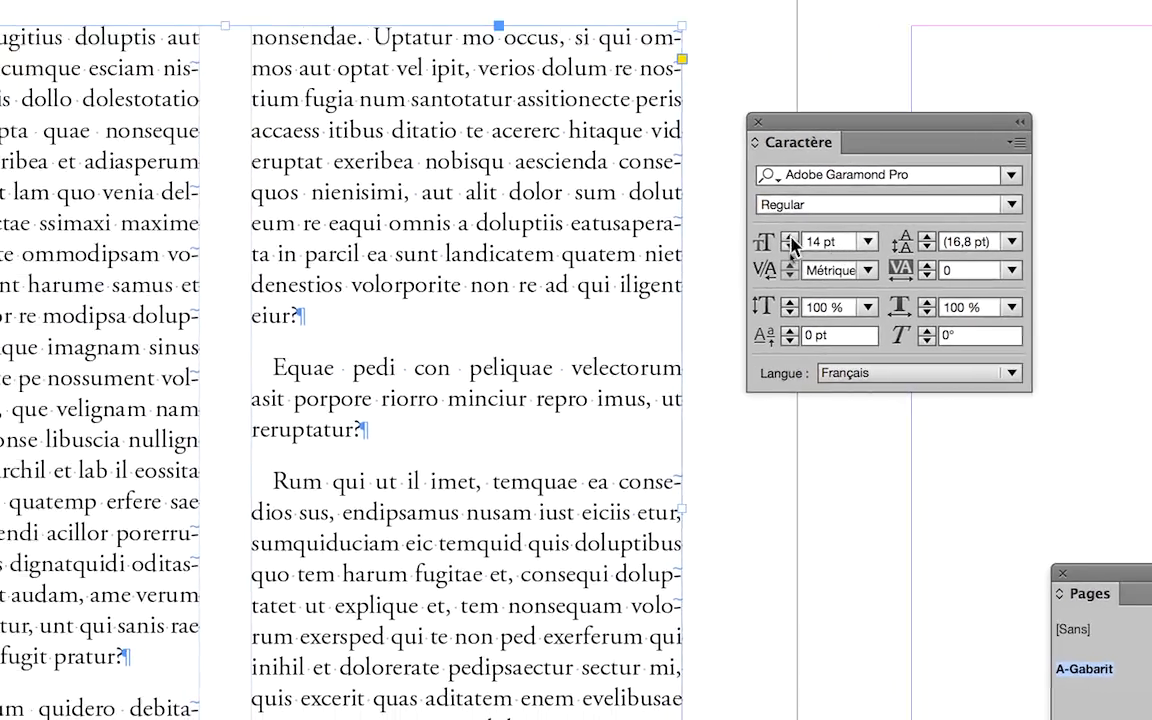
pyautogui.click(790, 239)
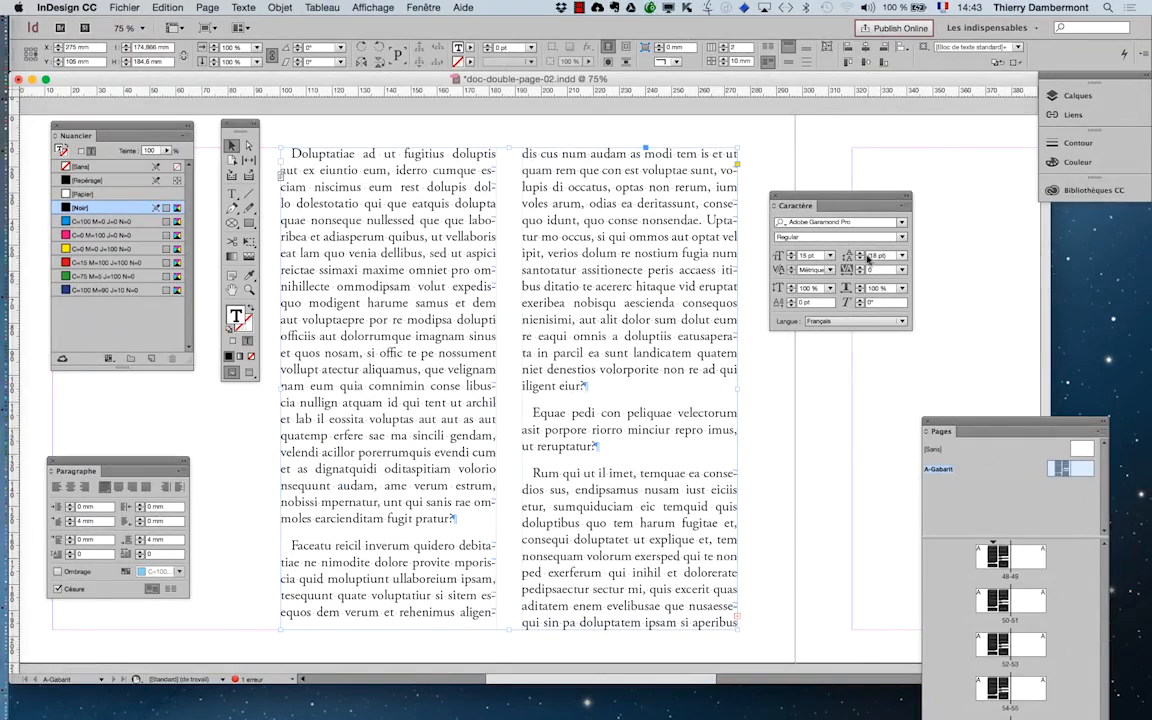
# Compare leadings of 20 pt and 18 pt on the two-column text and settle on 20 pt
pyautogui.click(860, 254)
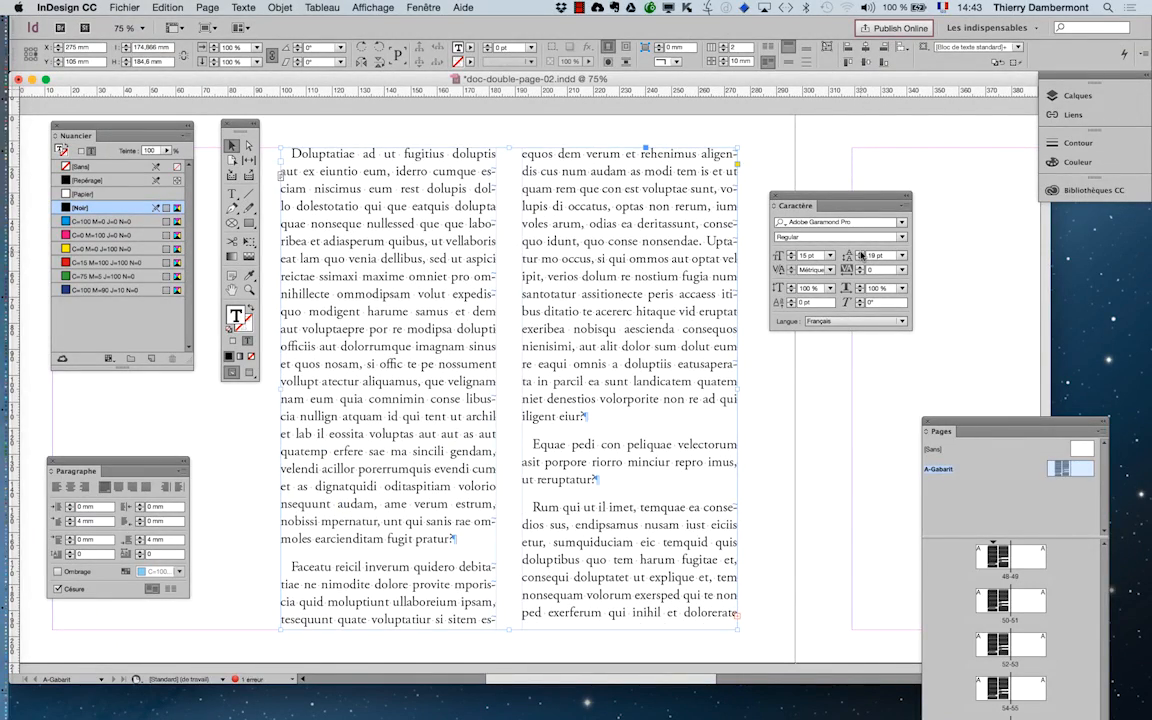
pyautogui.click(860, 254)
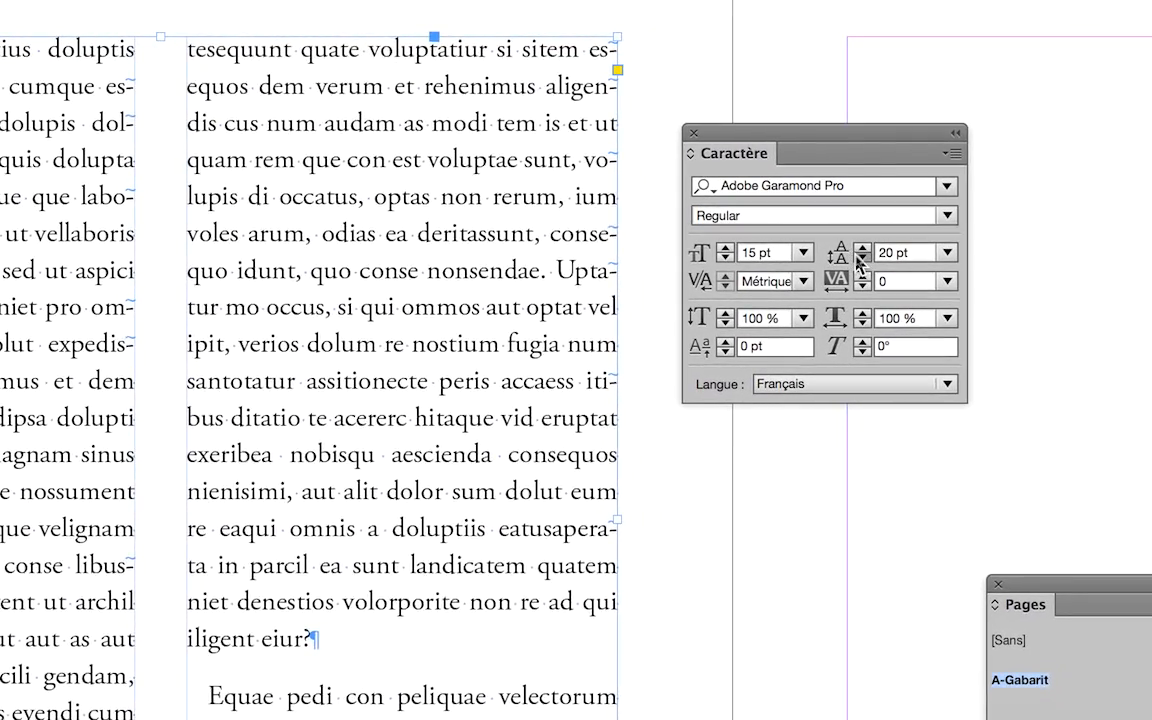
pyautogui.click(857, 262)
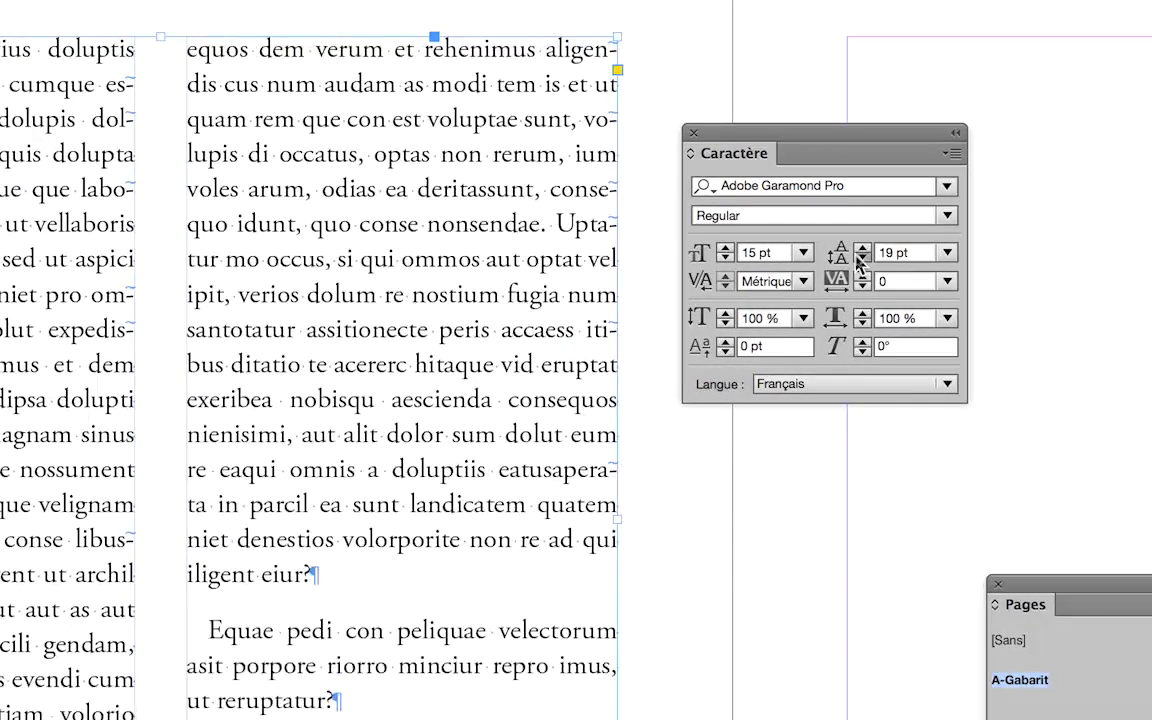
pyautogui.click(857, 262)
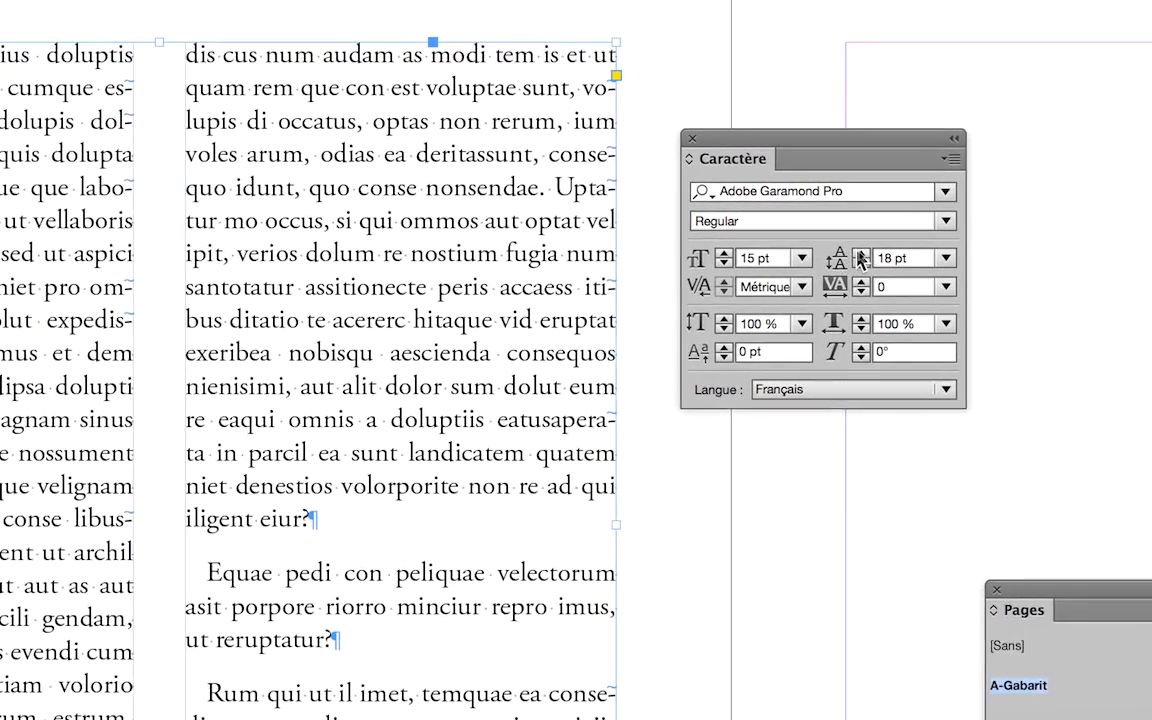
pyautogui.click(874, 251)
pyautogui.click(874, 251)
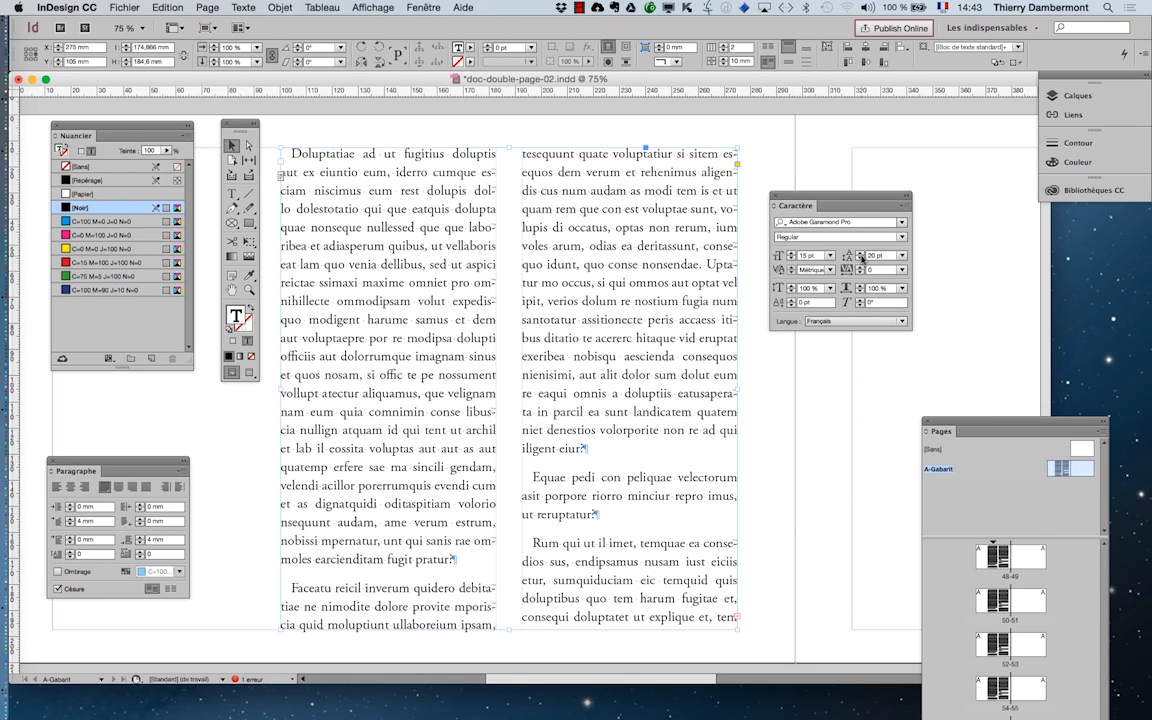
# Move the Caractère panel out of the way and save the document under the new name doc-double-page-03.indd
pyautogui.moveTo(813, 198); pyautogui.dragTo(815, 113)
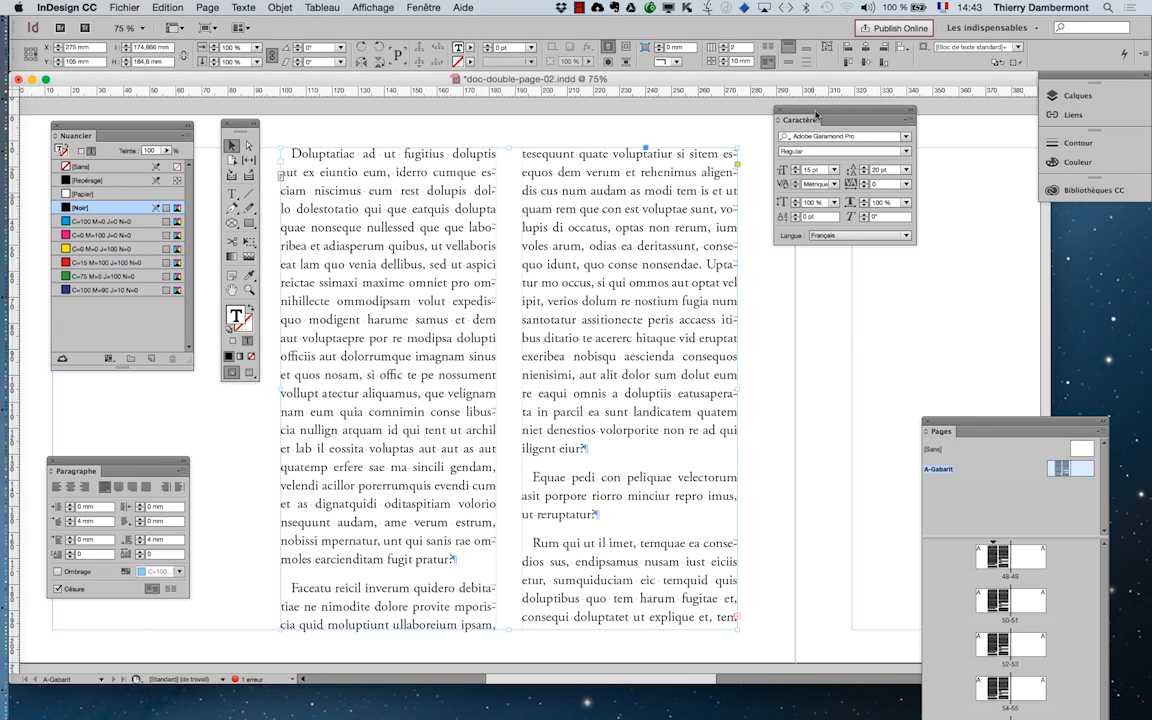
pyautogui.click(122, 7)
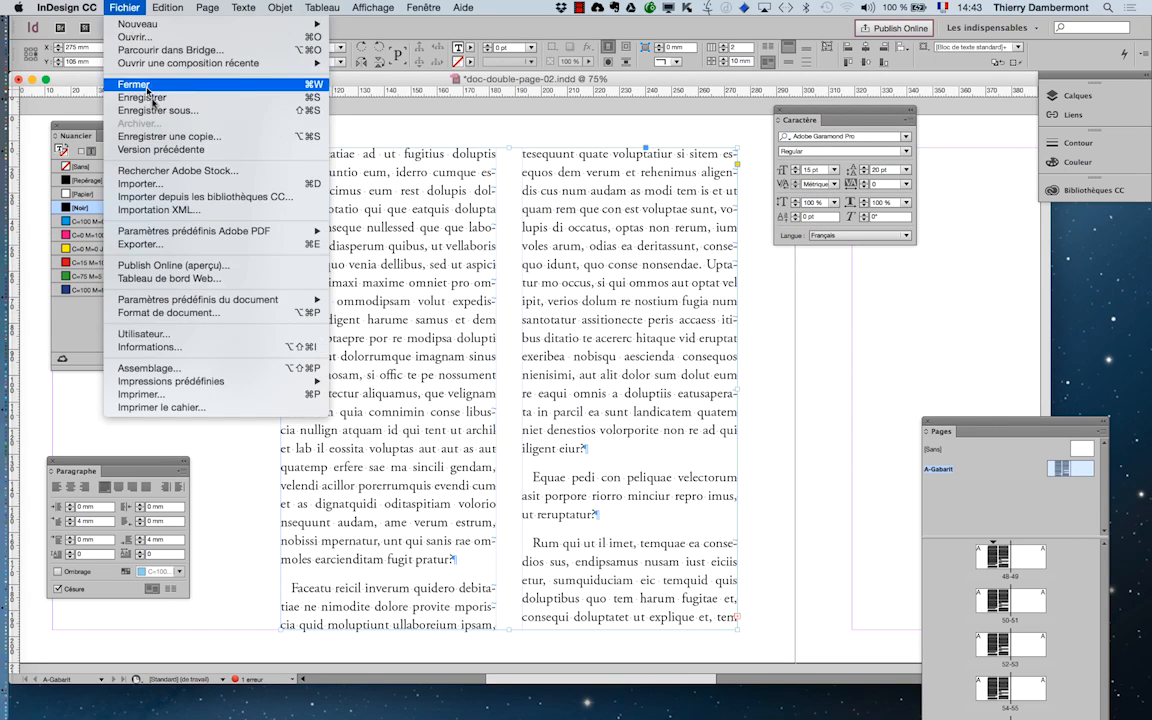
pyautogui.click(144, 108)
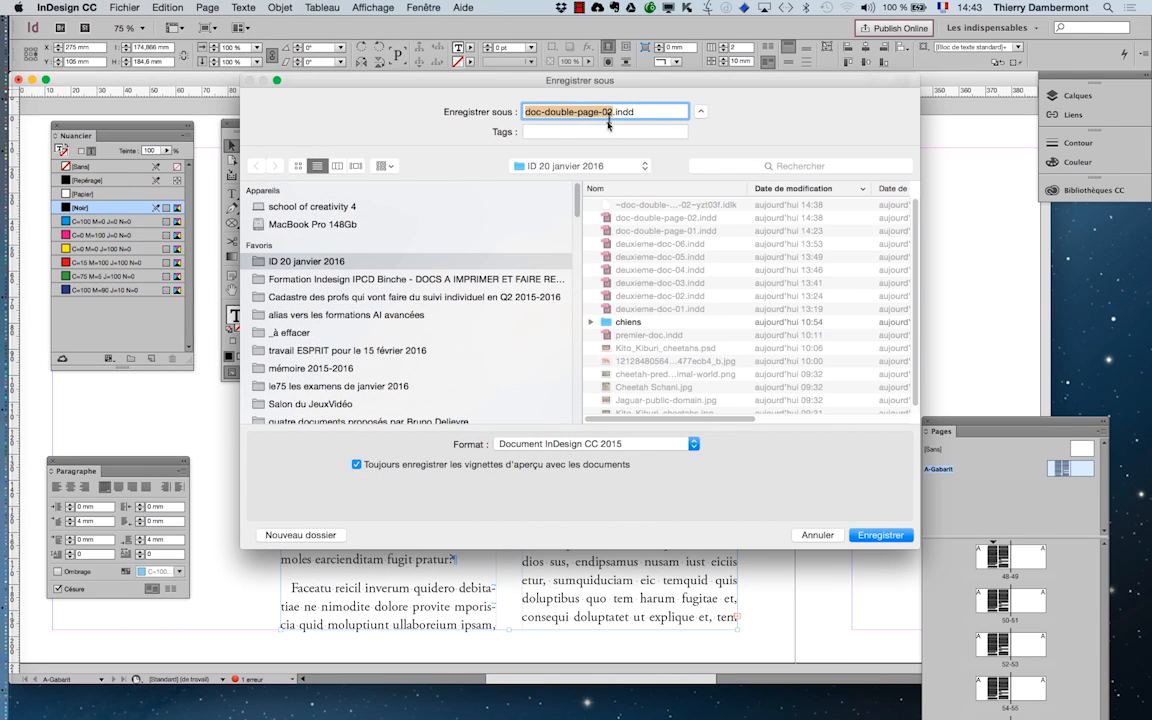
pyautogui.press('Right')
pyautogui.press('BackSpace')
pyautogui.write('3')
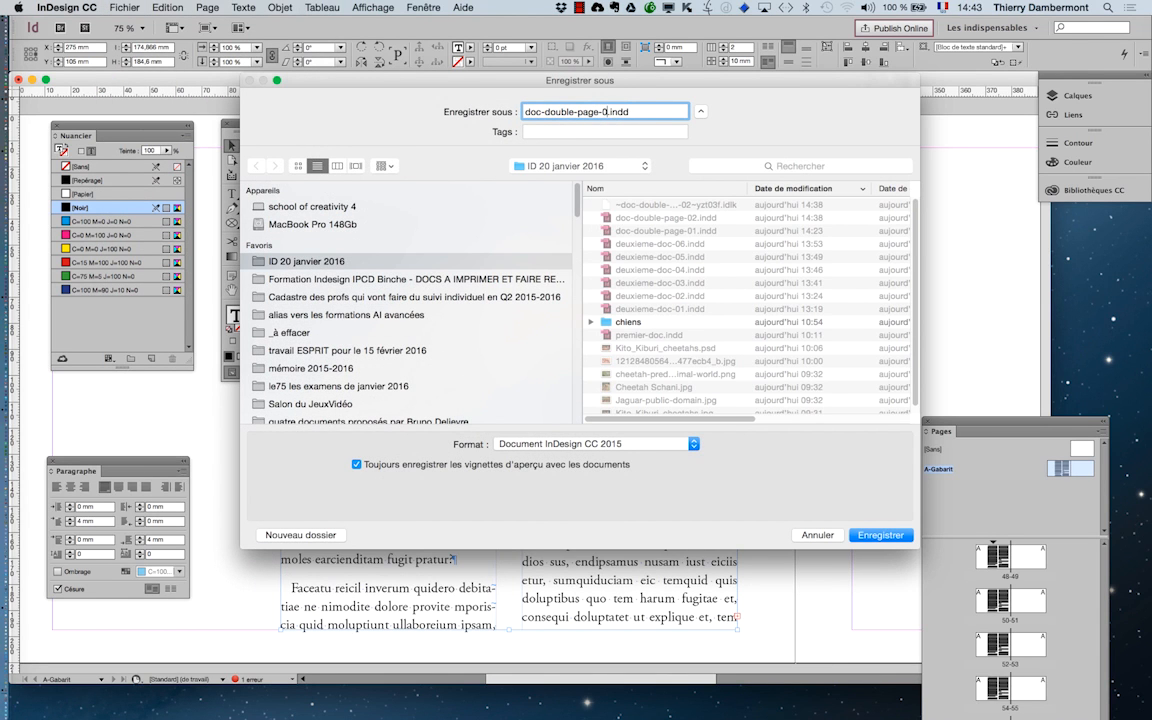
pyautogui.press('Return')
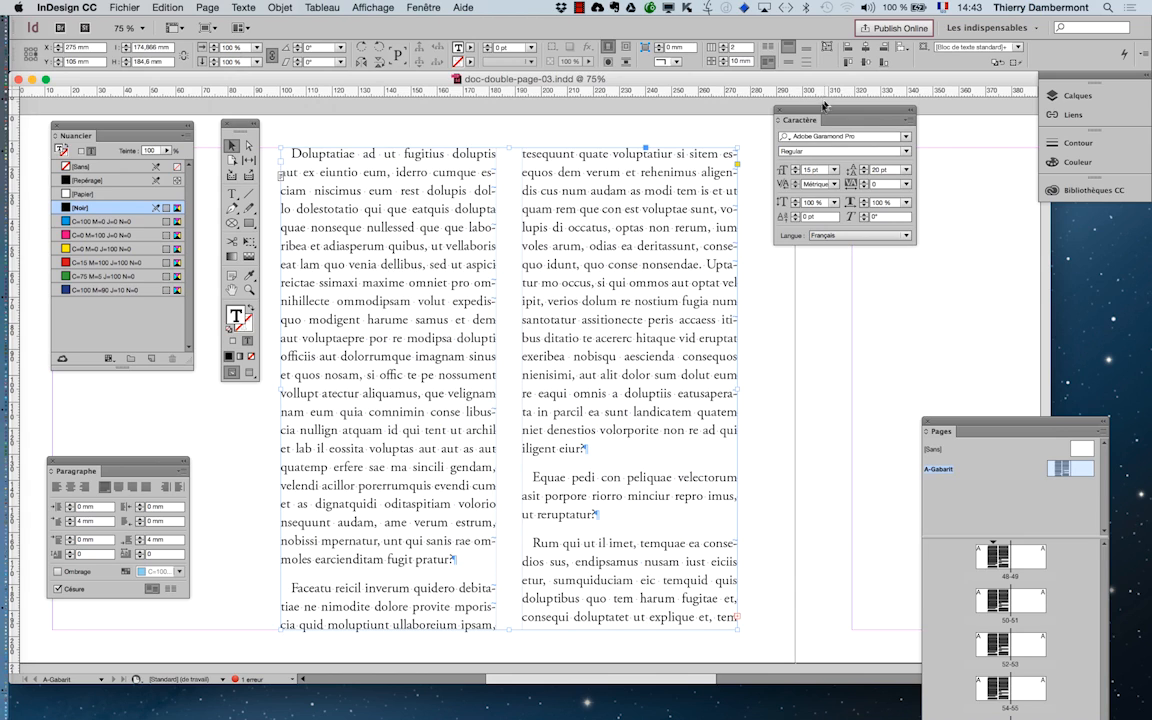
# Display the Article panel and place it beside the text, below the Caractère panel
pyautogui.moveTo(797, 113); pyautogui.dragTo(829, 115)
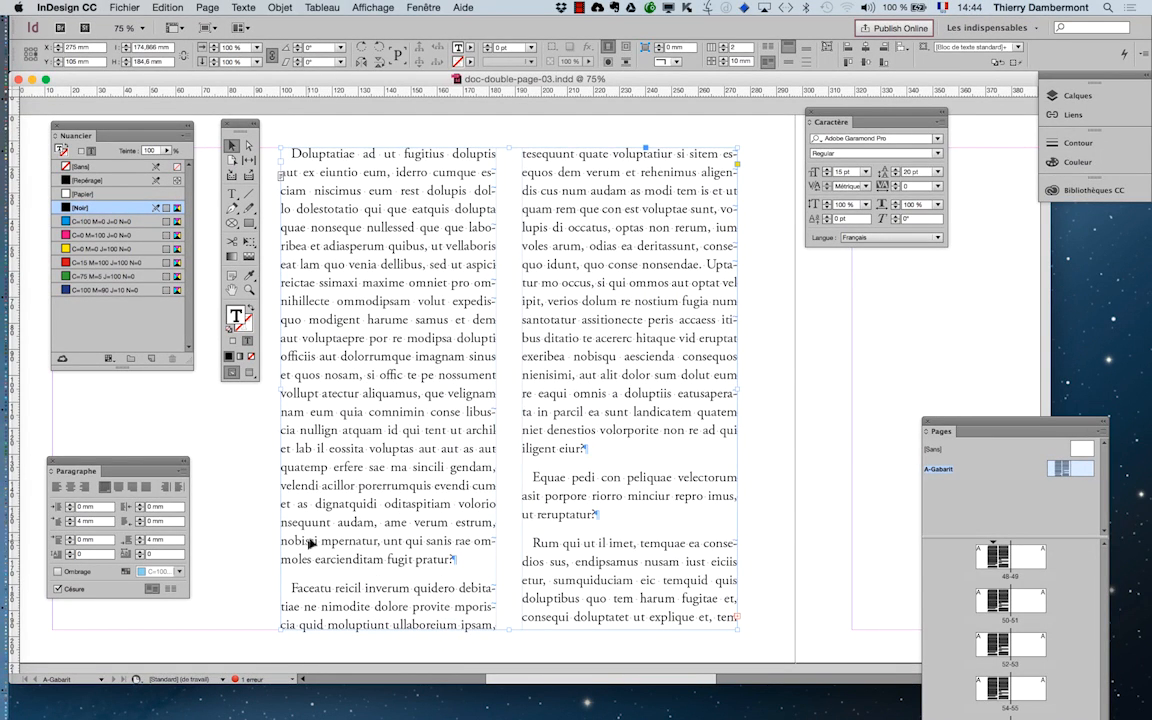
pyautogui.click(418, 9)
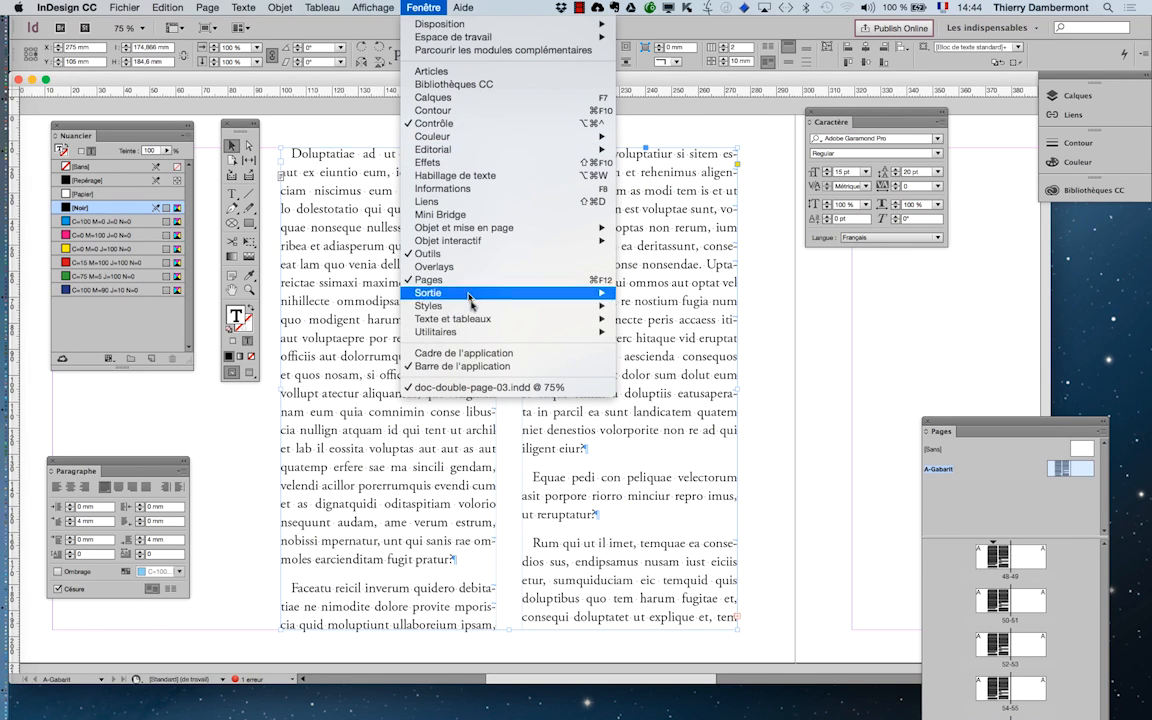
pyautogui.moveTo(490, 324)
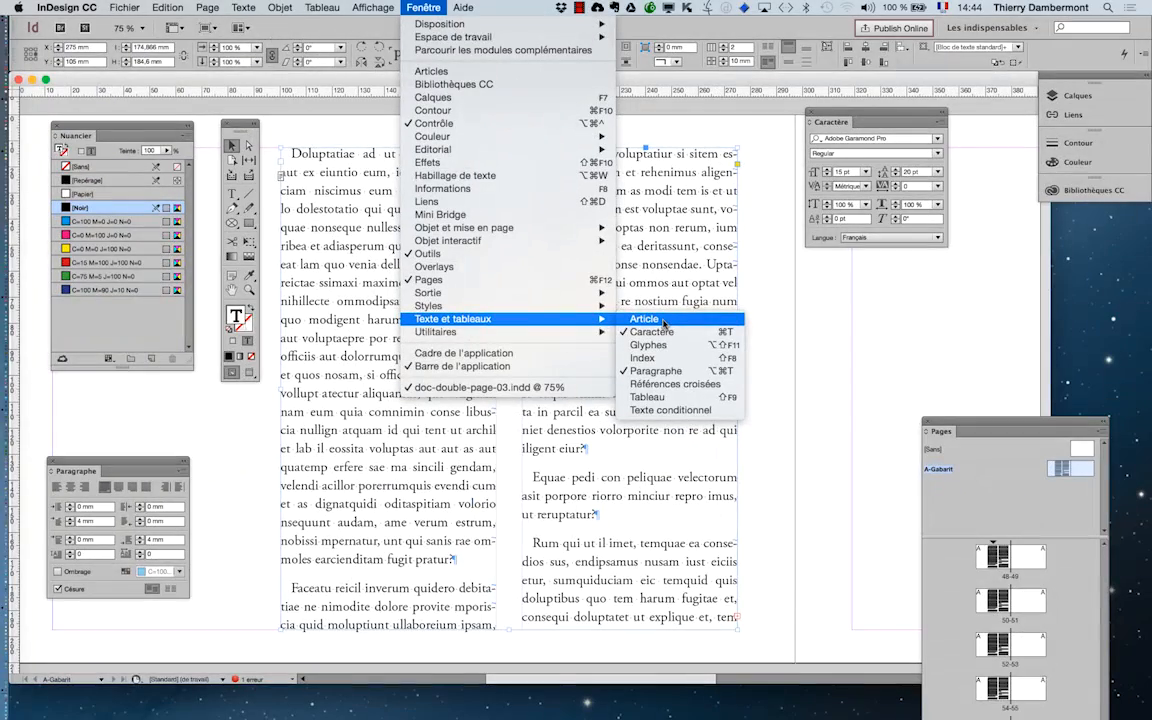
pyautogui.click(663, 322)
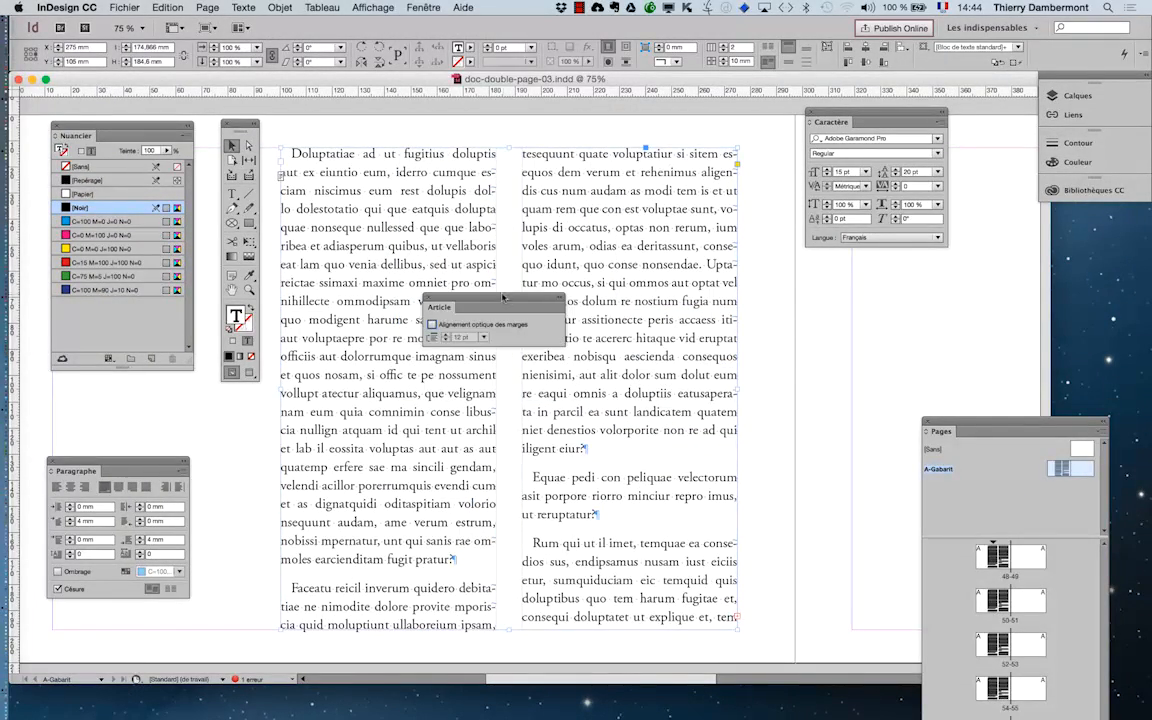
pyautogui.moveTo(500, 298); pyautogui.dragTo(846, 275)
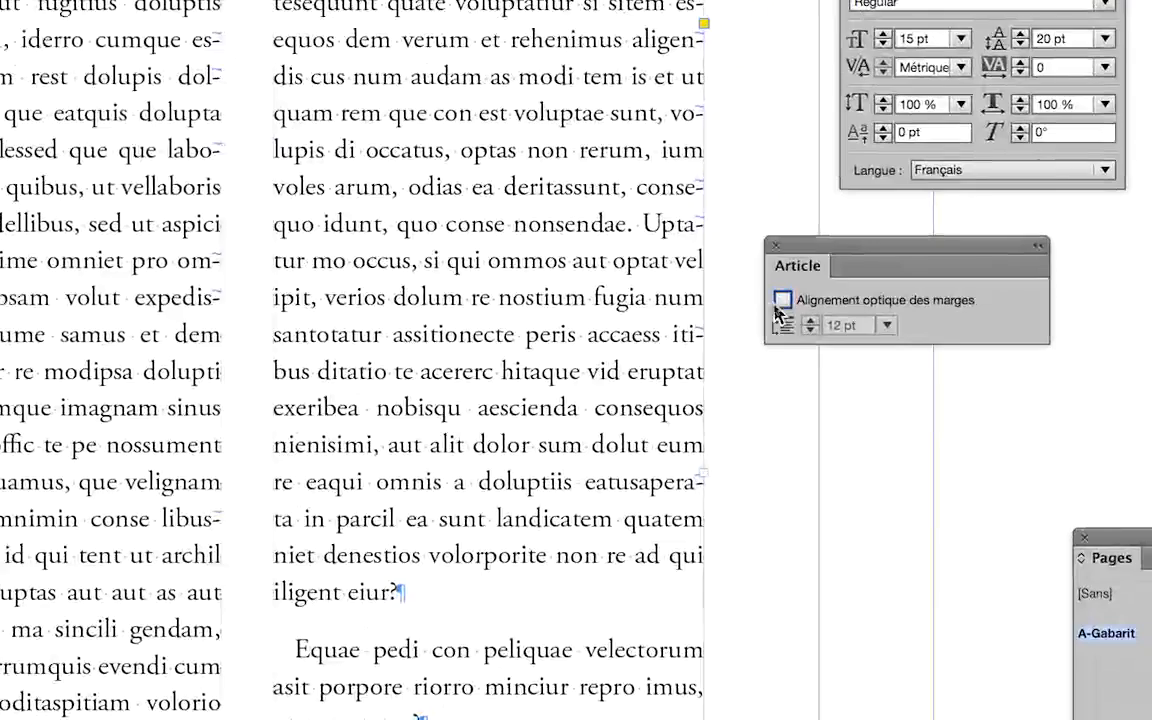
# Enable Alignement optique des marges at 12 pt for the text, switching it off and on to compare the column edges
pyautogui.click(798, 293)
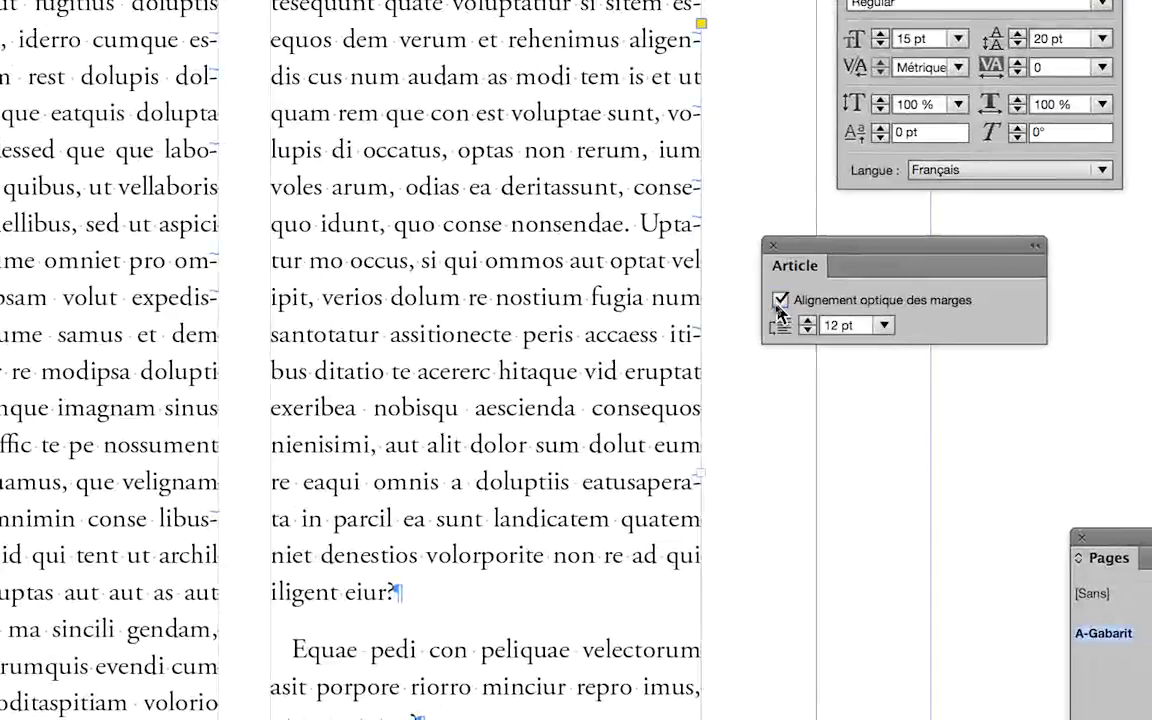
pyautogui.click(779, 304)
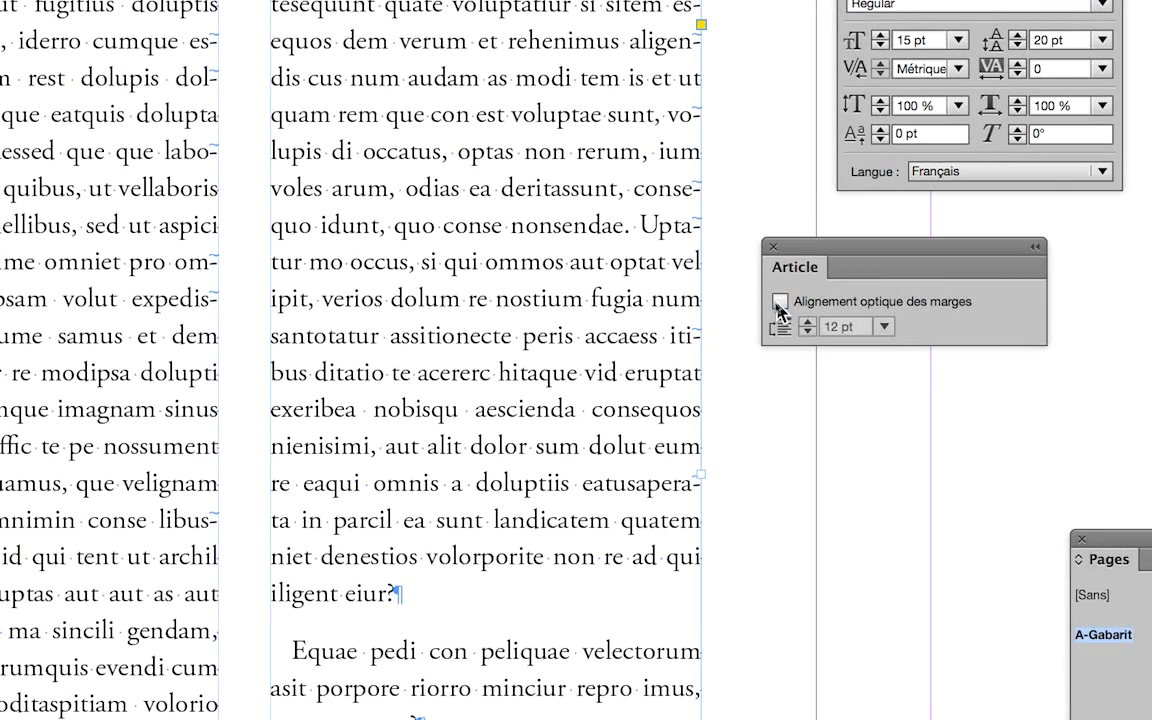
pyautogui.click(779, 302)
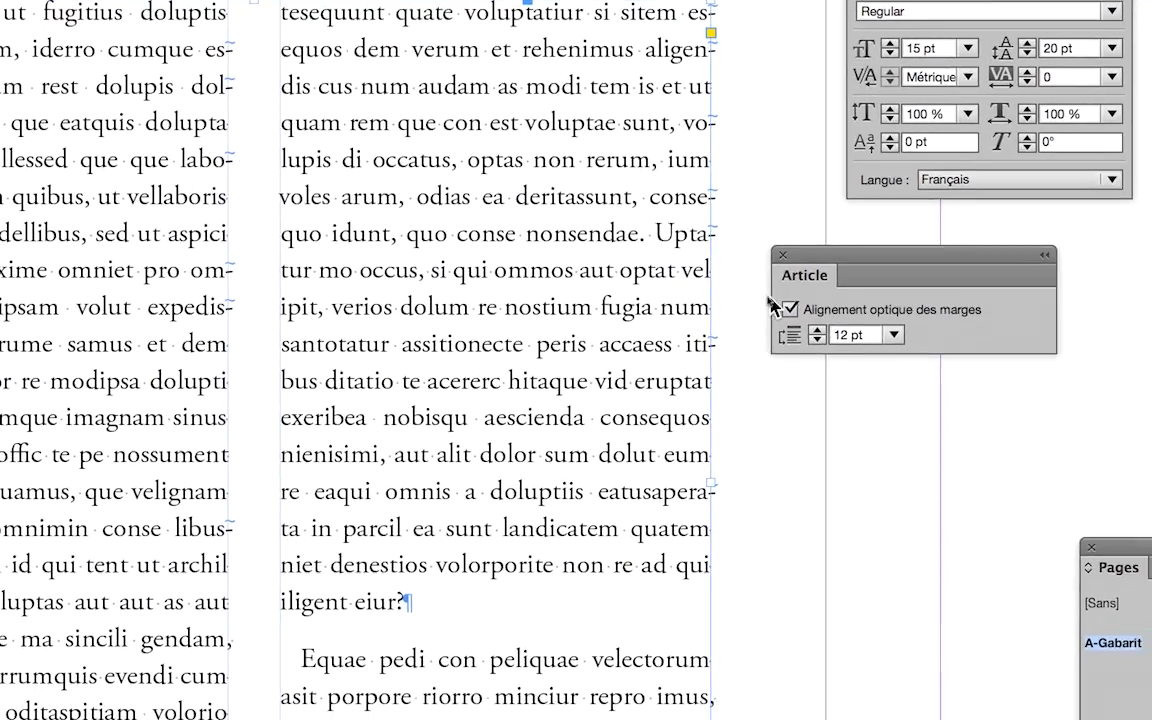
pyautogui.click(779, 305)
pyautogui.click(779, 305)
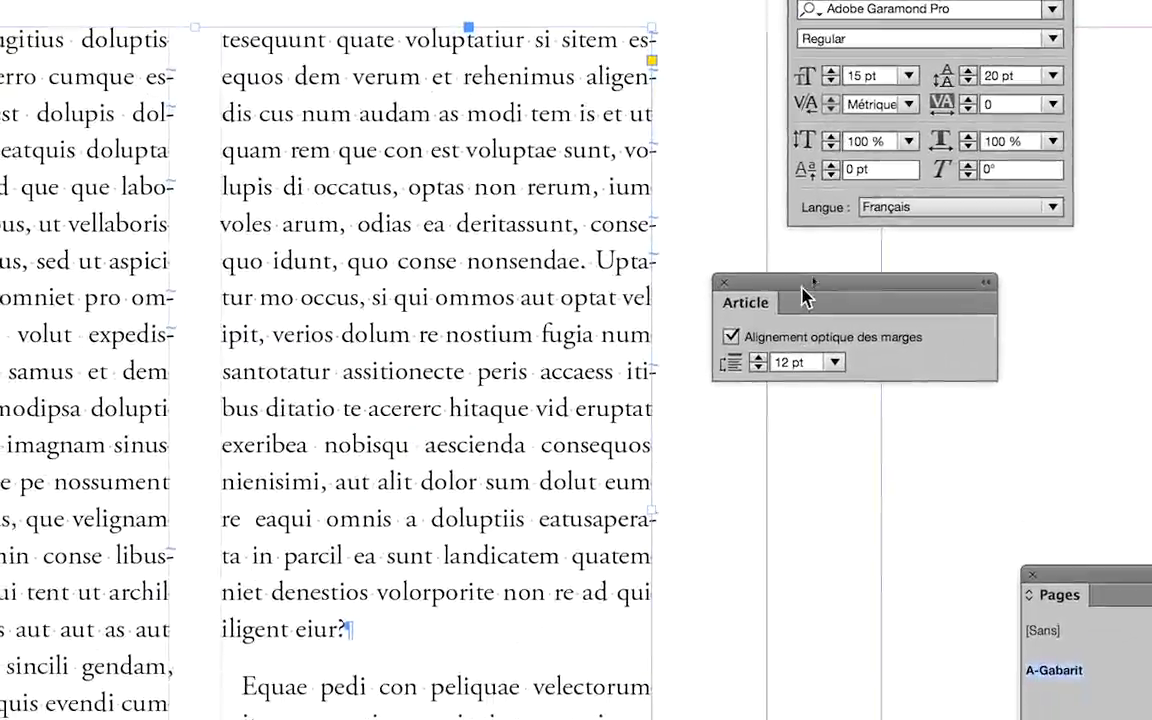
pyautogui.click(731, 337)
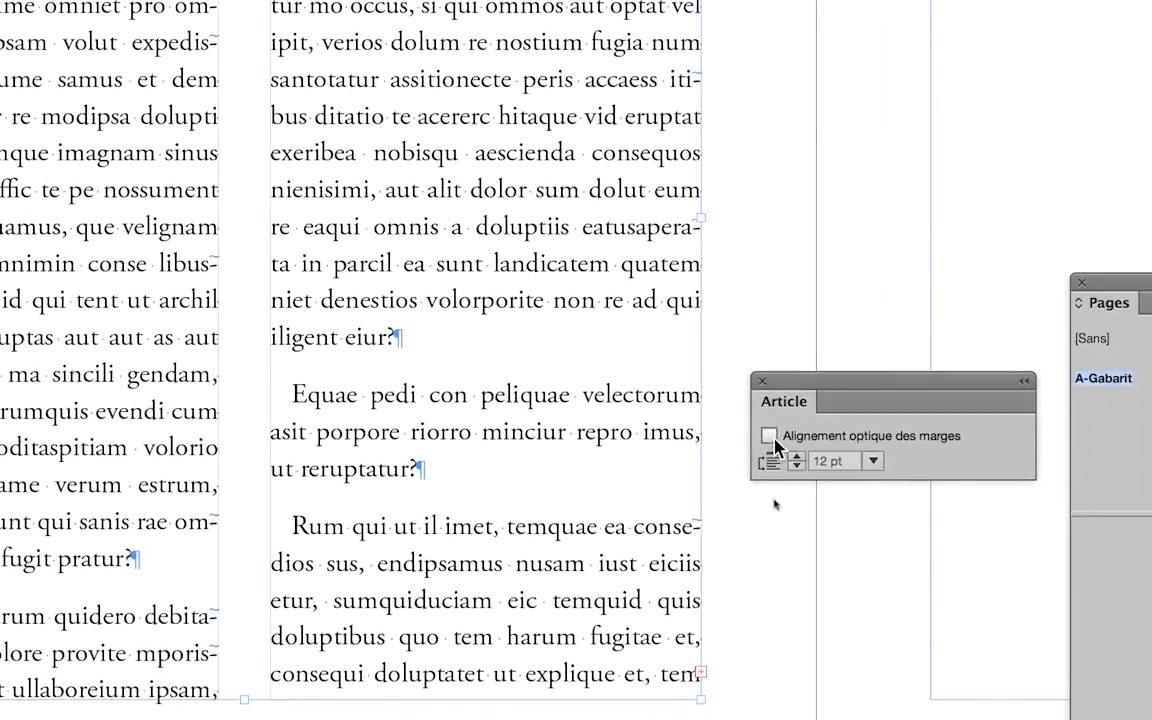
pyautogui.click(769, 437)
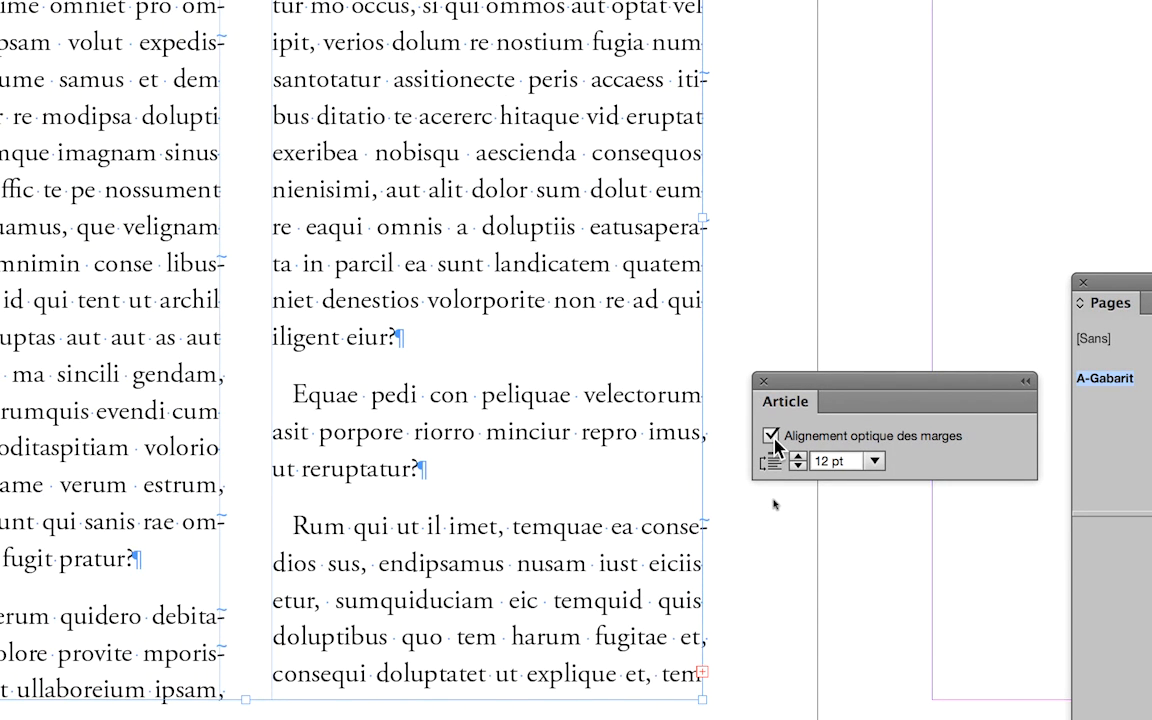
pyautogui.click(772, 438)
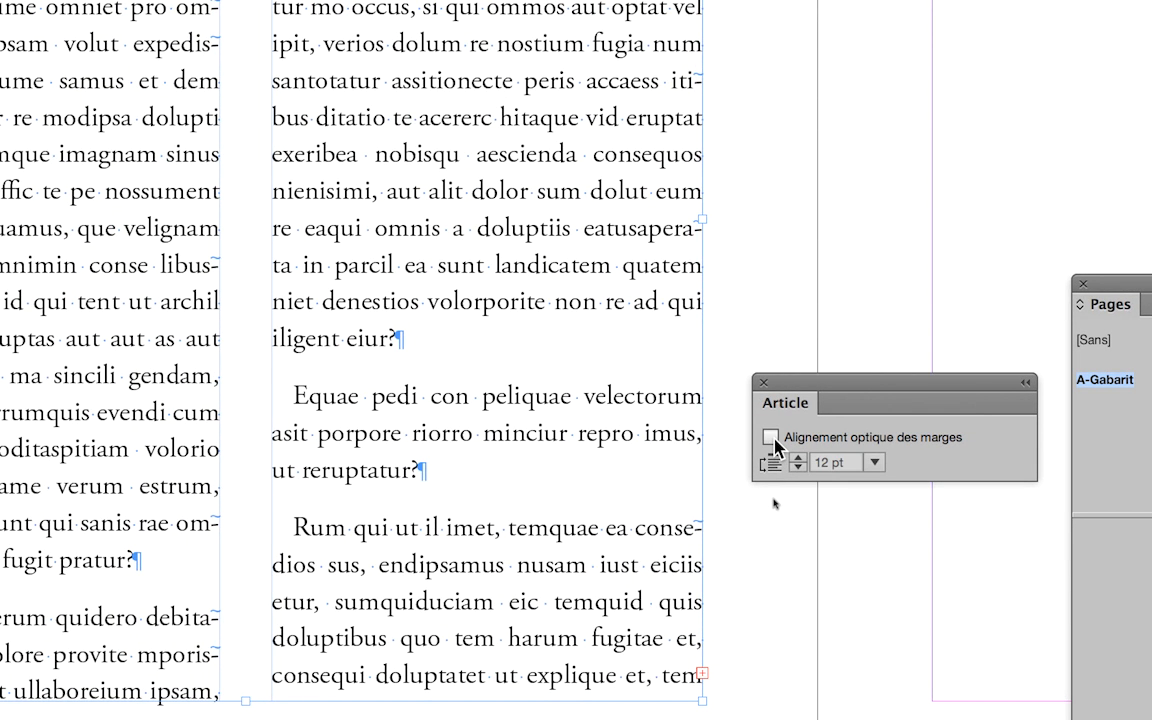
pyautogui.click(771, 438)
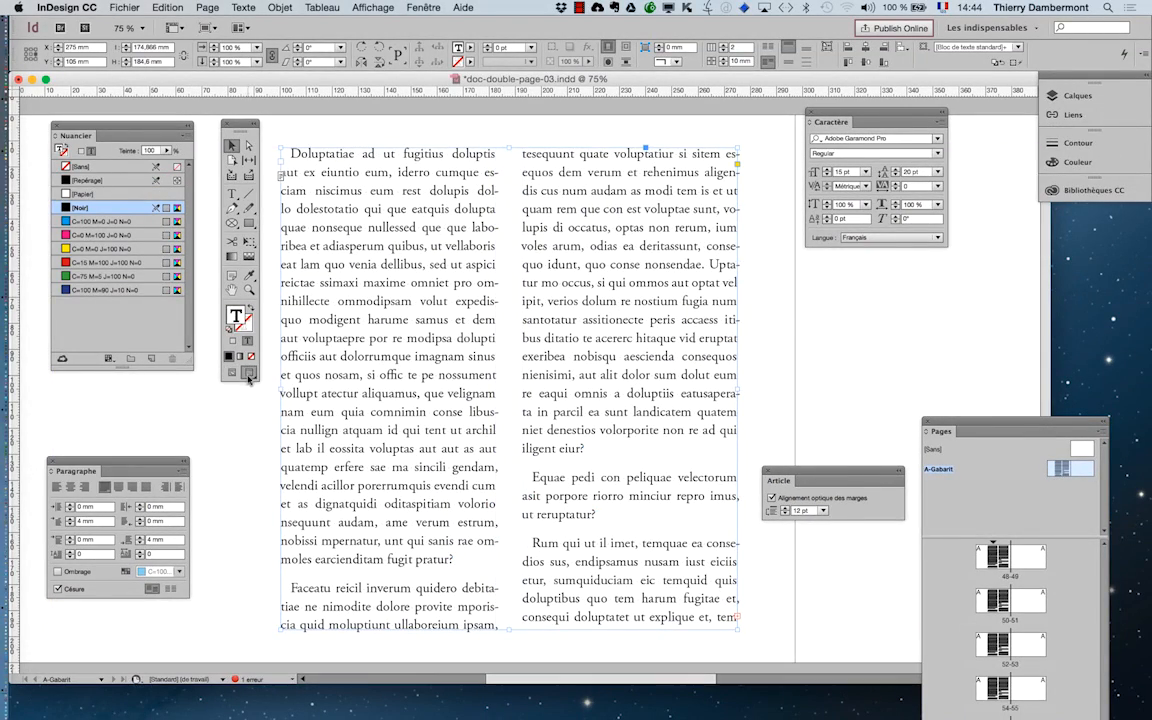
# Deselect the text frame to view the columns in preview mode, and close the Article panel
pyautogui.click(239, 428)
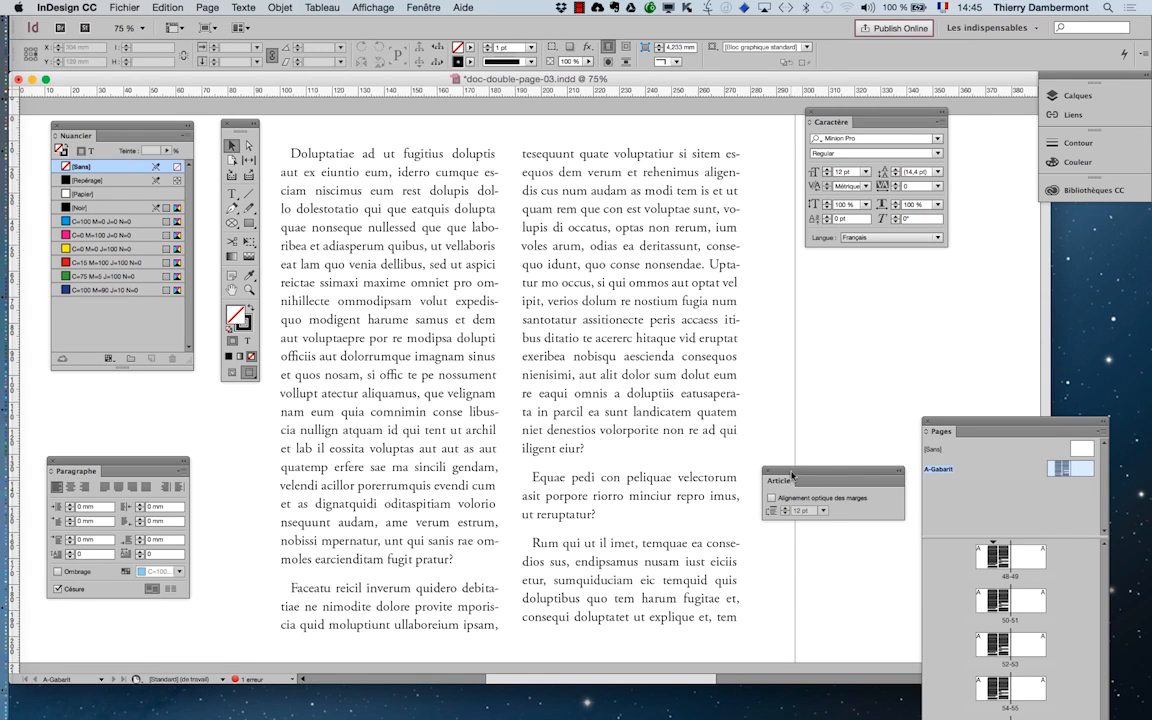
pyautogui.moveTo(792, 475); pyautogui.dragTo(856, 445)
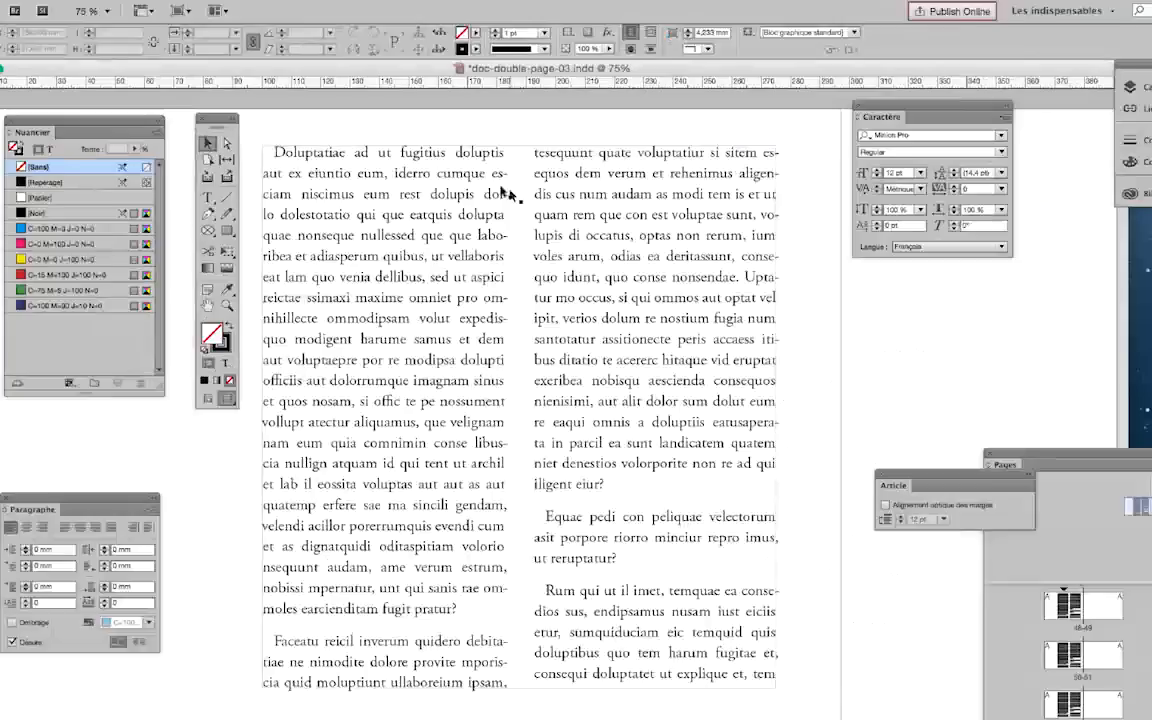
pyautogui.moveTo(892, 480); pyautogui.dragTo(869, 304)
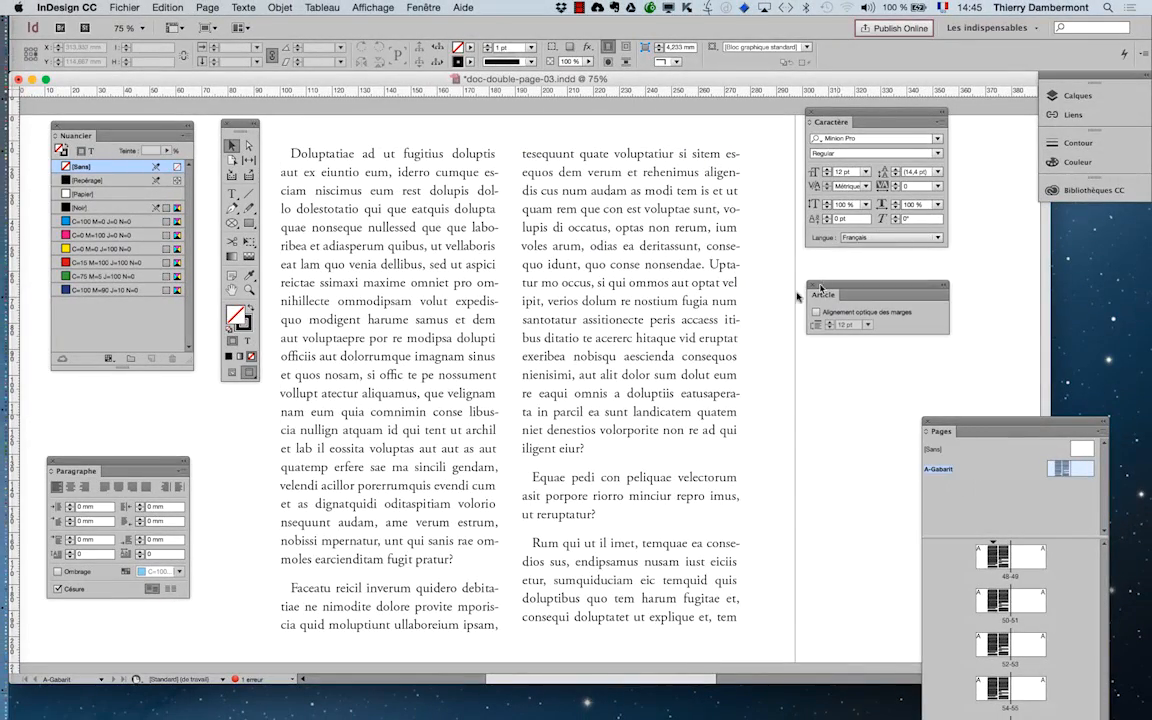
pyautogui.click(812, 285)
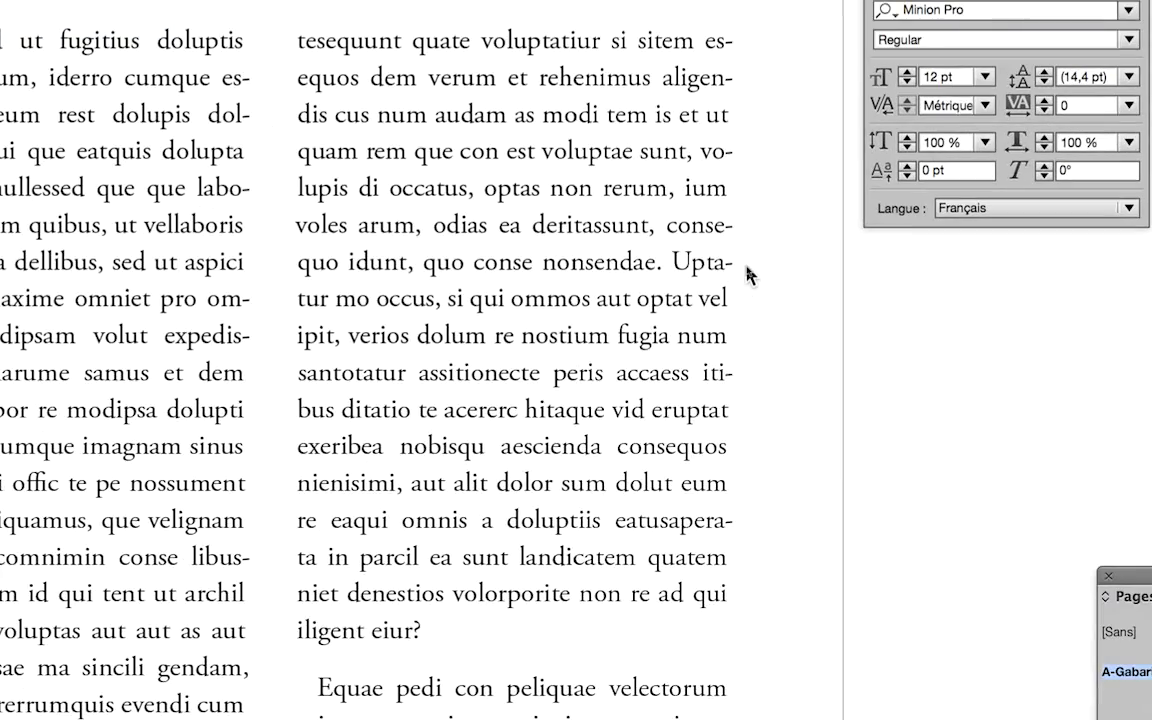
# Select the two-column text frame and switch the page from preview back to normal display mode
pyautogui.click(746, 272)
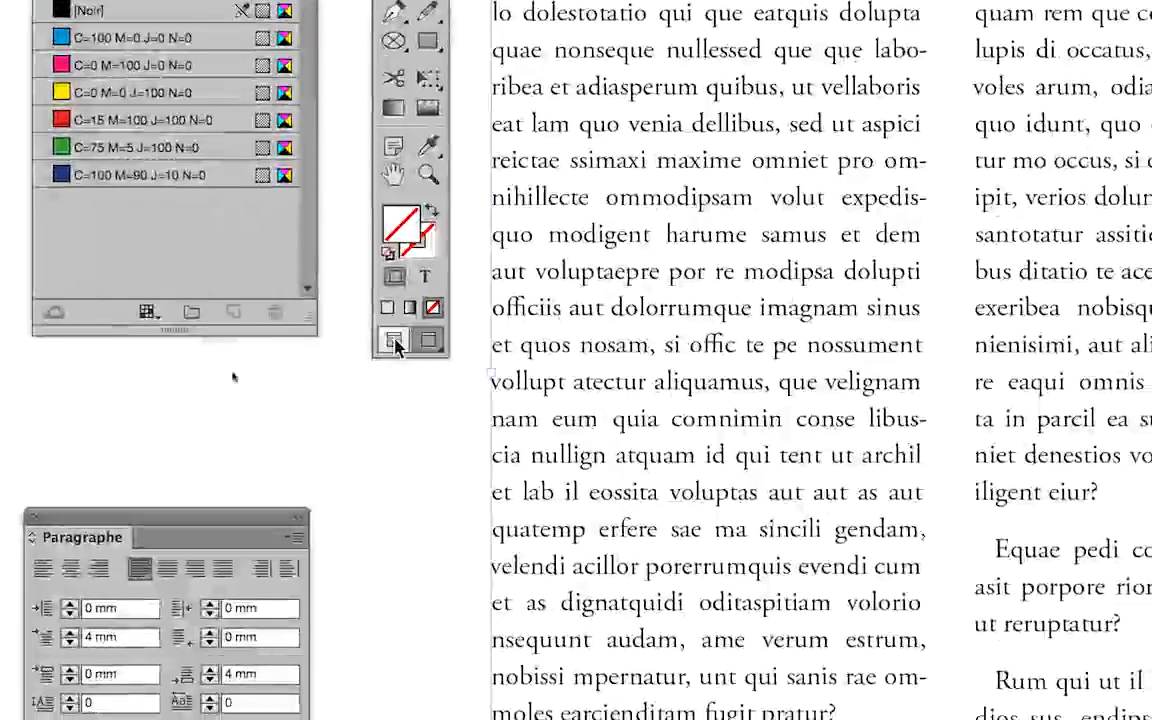
pyautogui.click(403, 374)
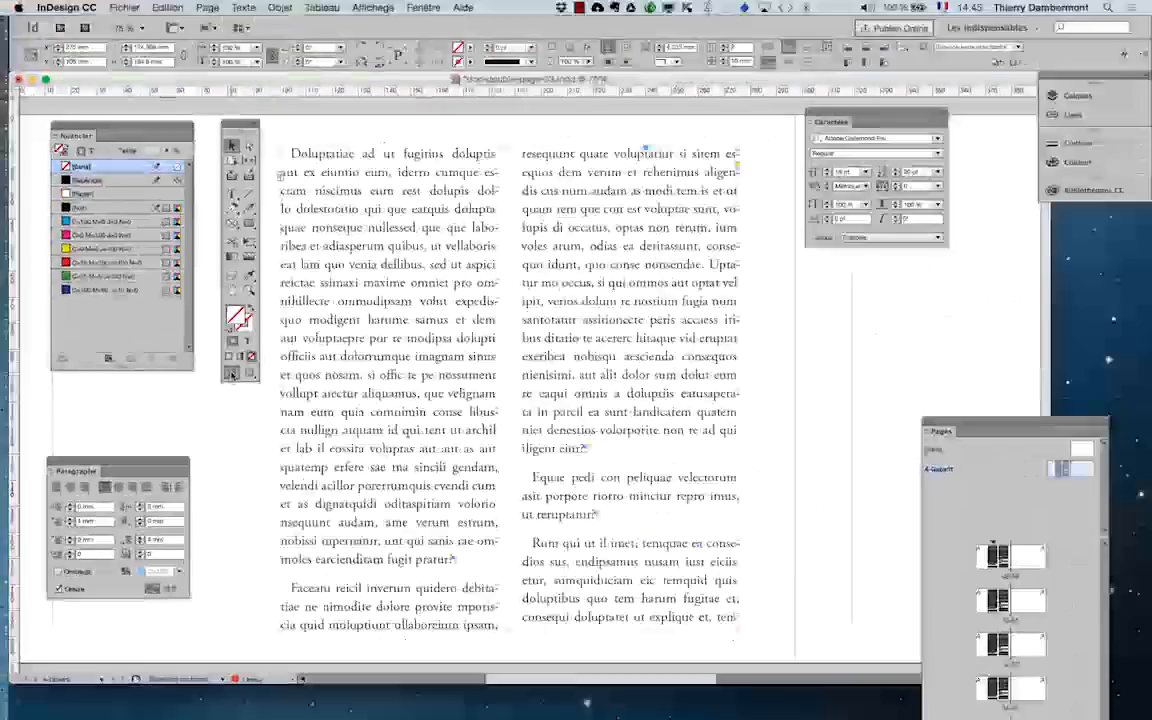
# Switch to Firefox and open a new browser window on the Google home page
pyautogui.moveTo(8, 555)
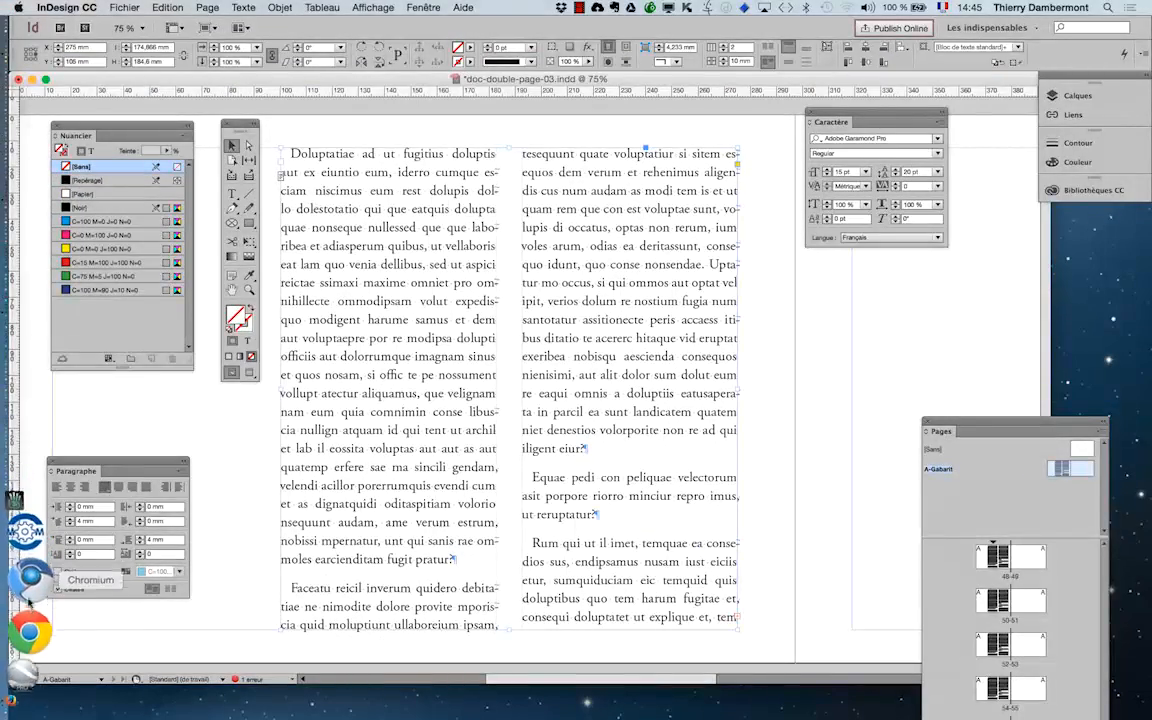
pyautogui.click(20, 698)
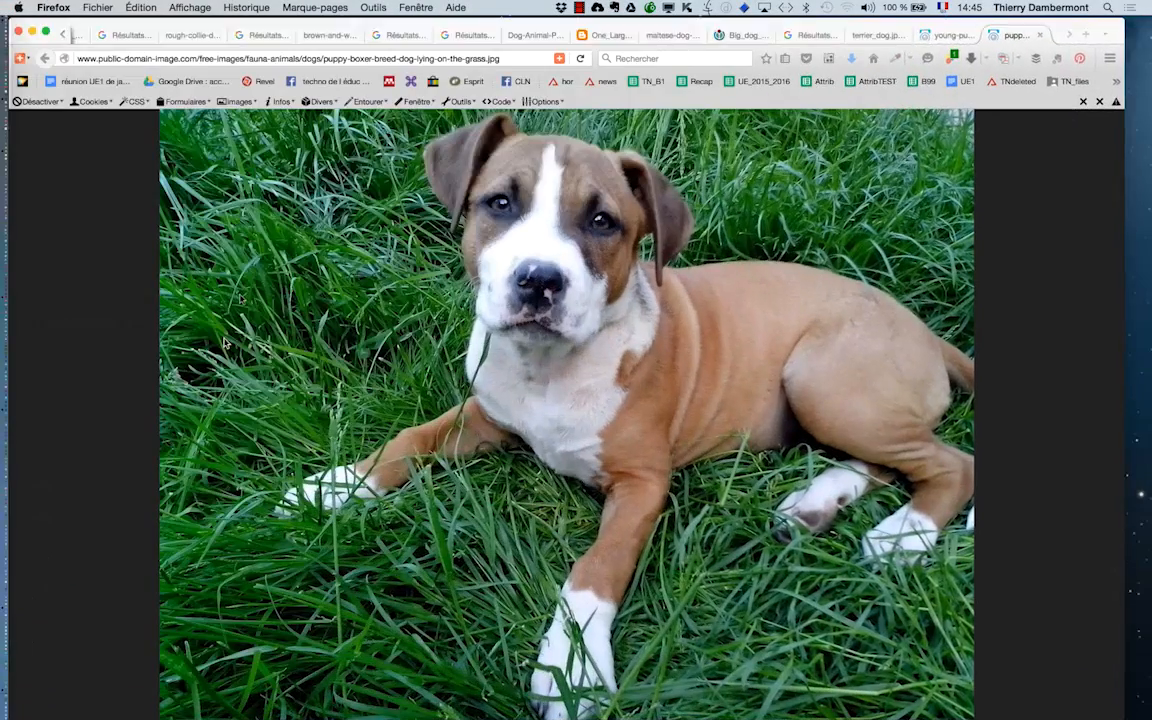
pyautogui.click(90, 7)
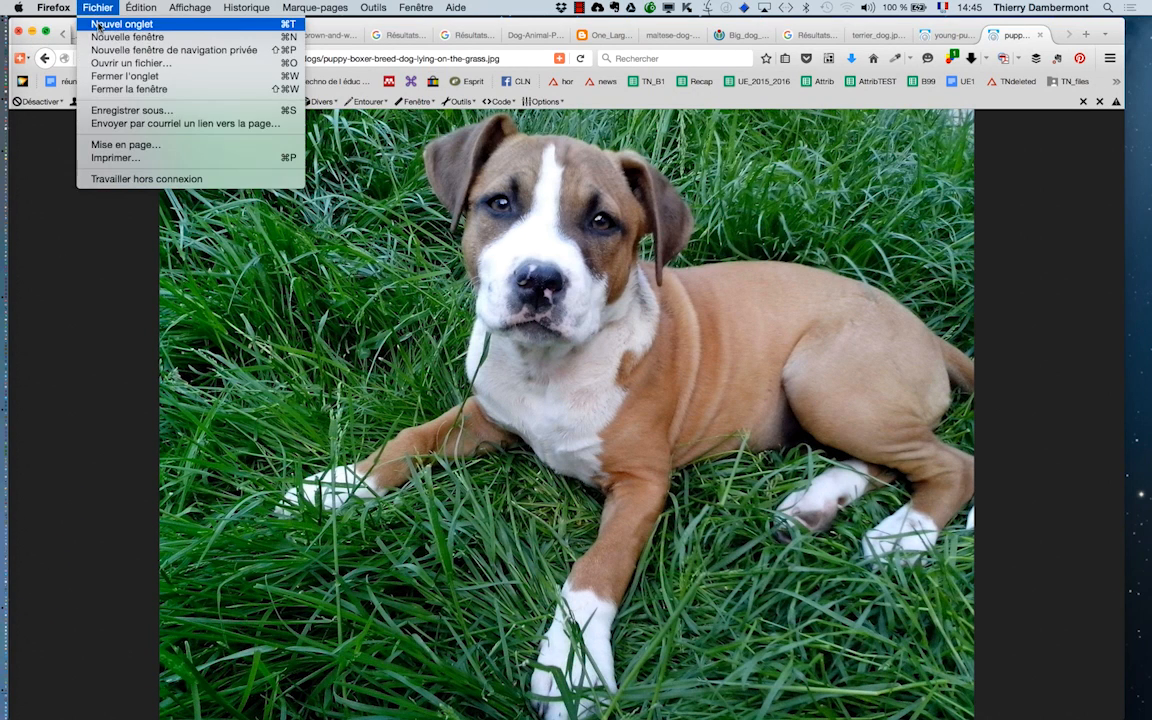
pyautogui.click(101, 37)
pyautogui.press('super+n')
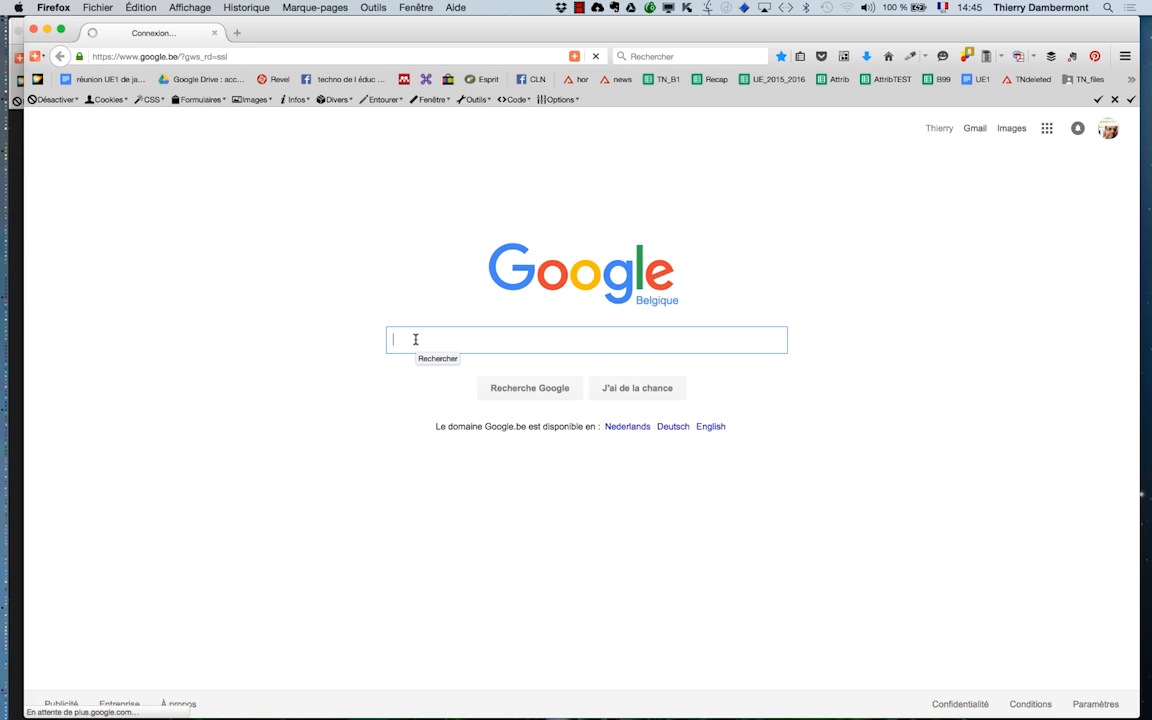
# Search Google for "ponctuation hors justification", using the corrected spelling of the query
pyautogui.write('po')
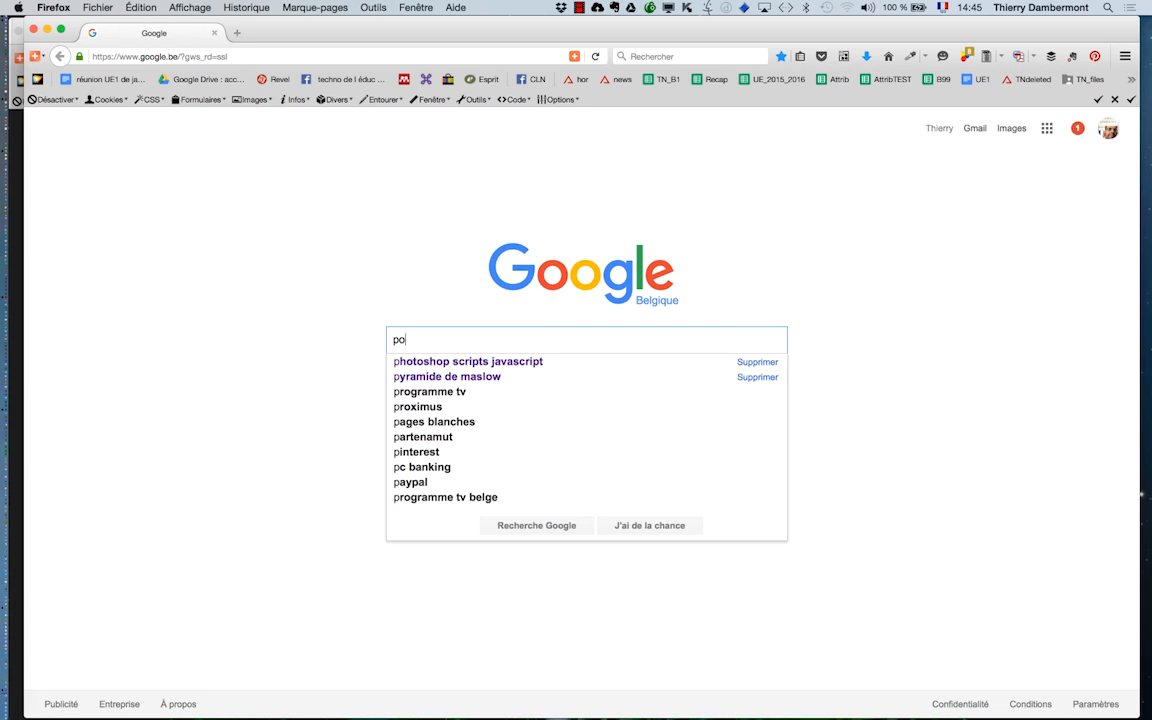
pyautogui.write('nctuation h')
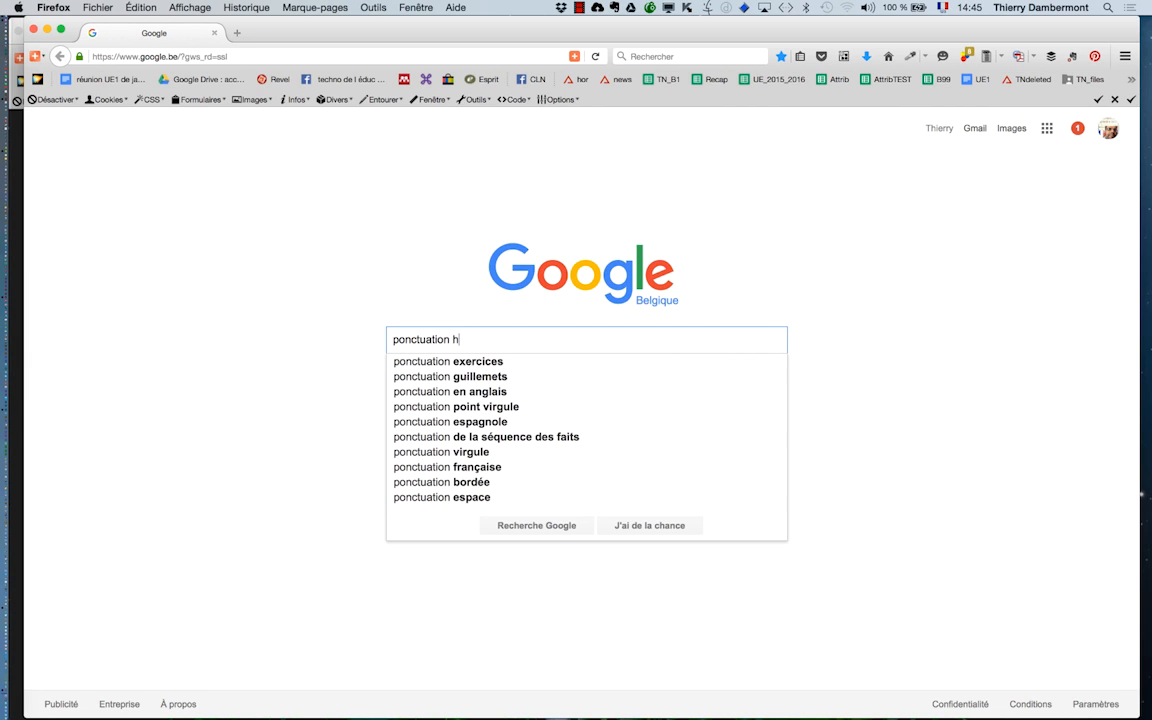
pyautogui.write('ors justifiocation')
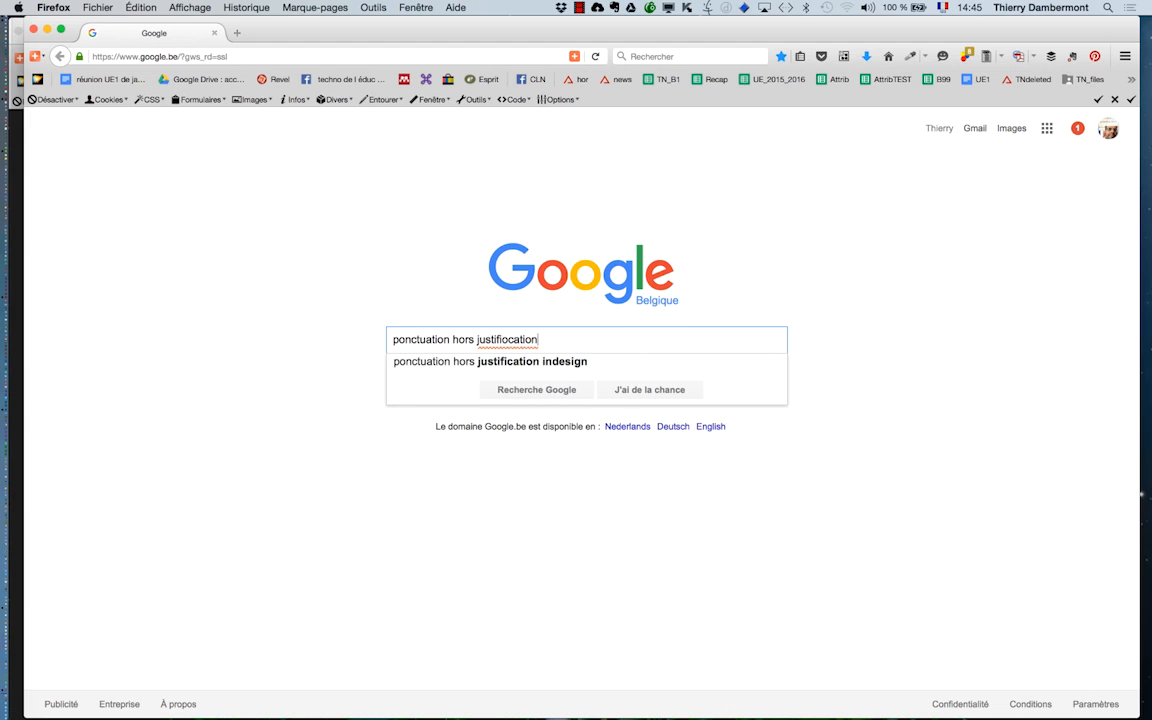
pyautogui.press('Return')
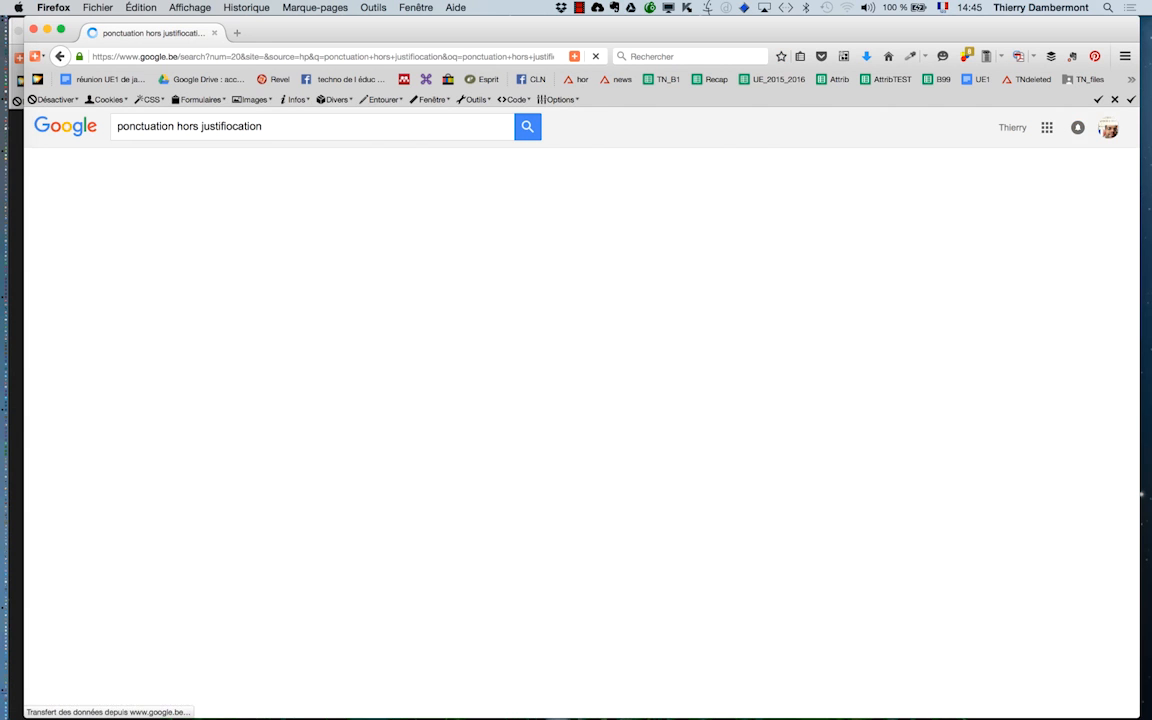
pyautogui.click(306, 238)
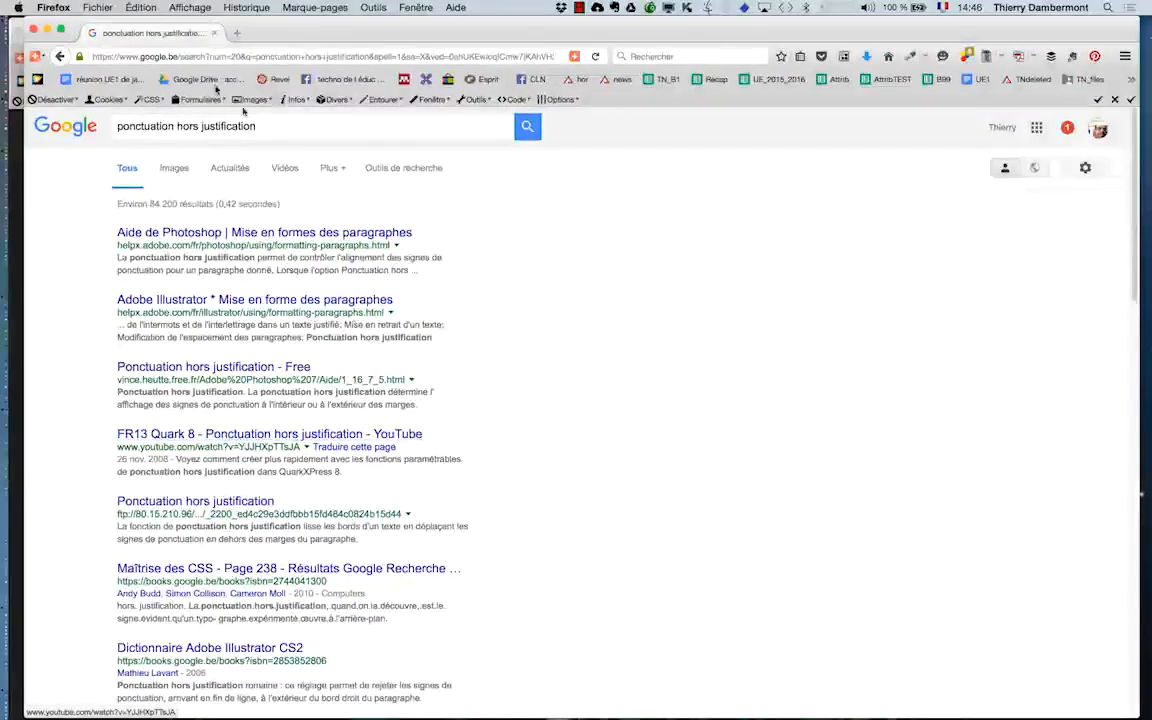
# Dismiss the Firefox windows and return to doc-double-page-03.indd in InDesign with the text frame deselected
pyautogui.click(33, 32)
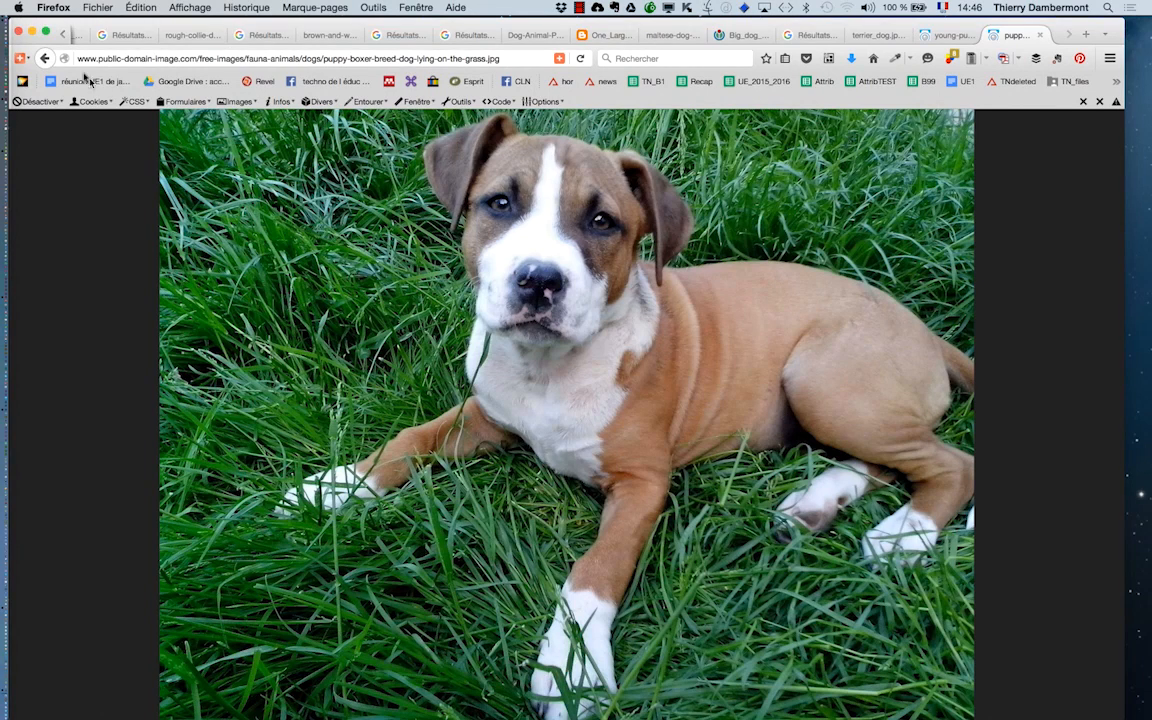
pyautogui.press('super+w')
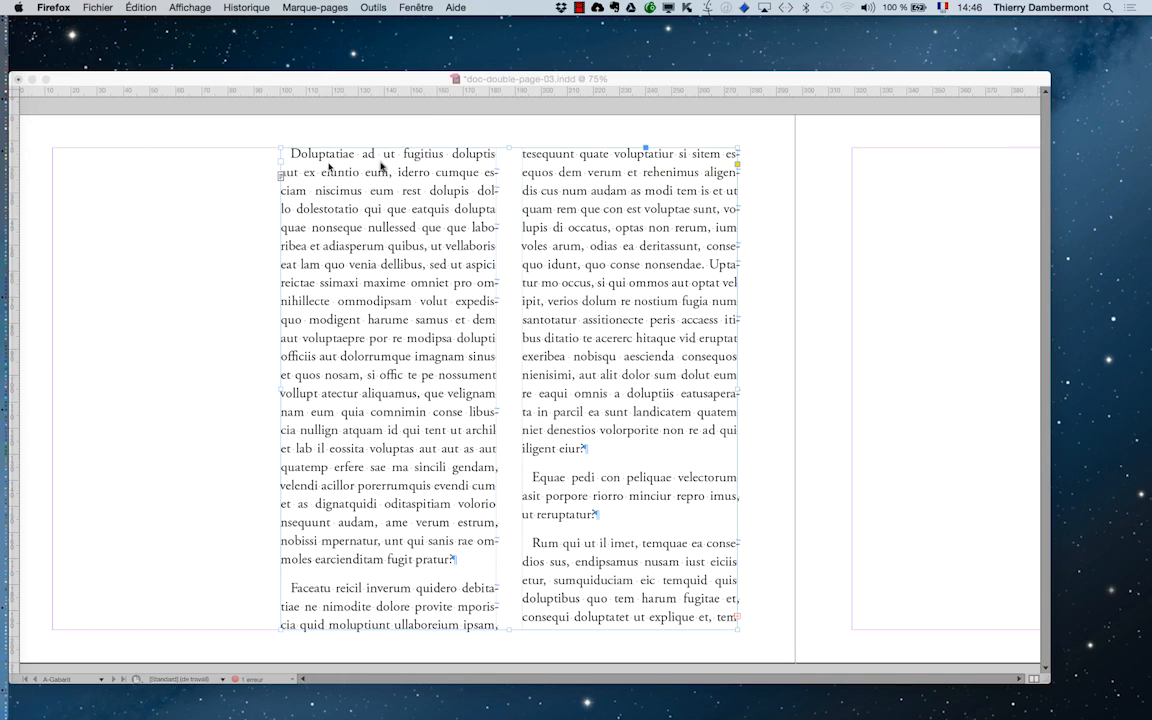
pyautogui.click(400, 78)
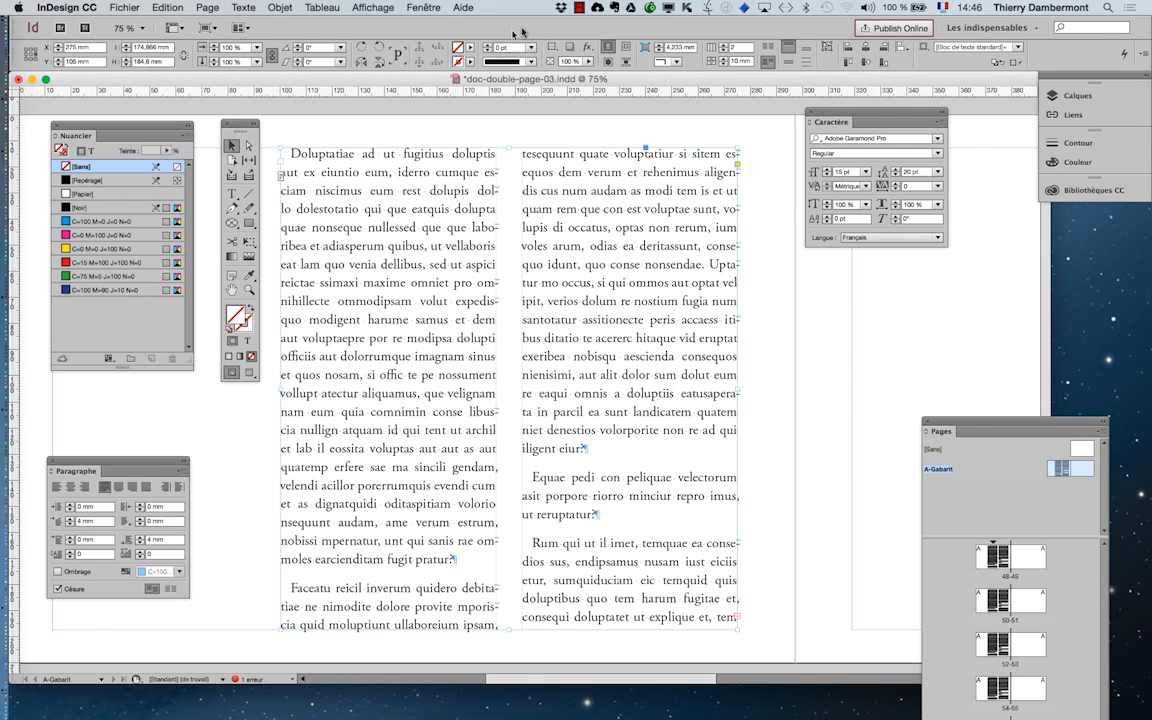
pyautogui.click(751, 390)
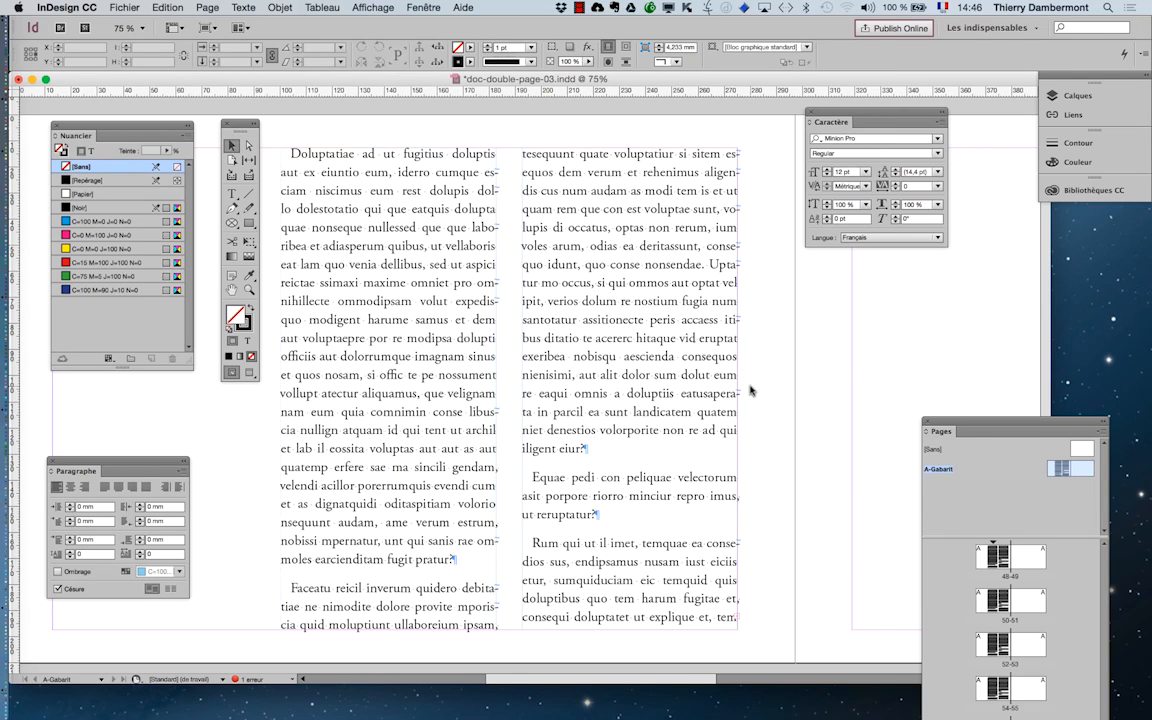